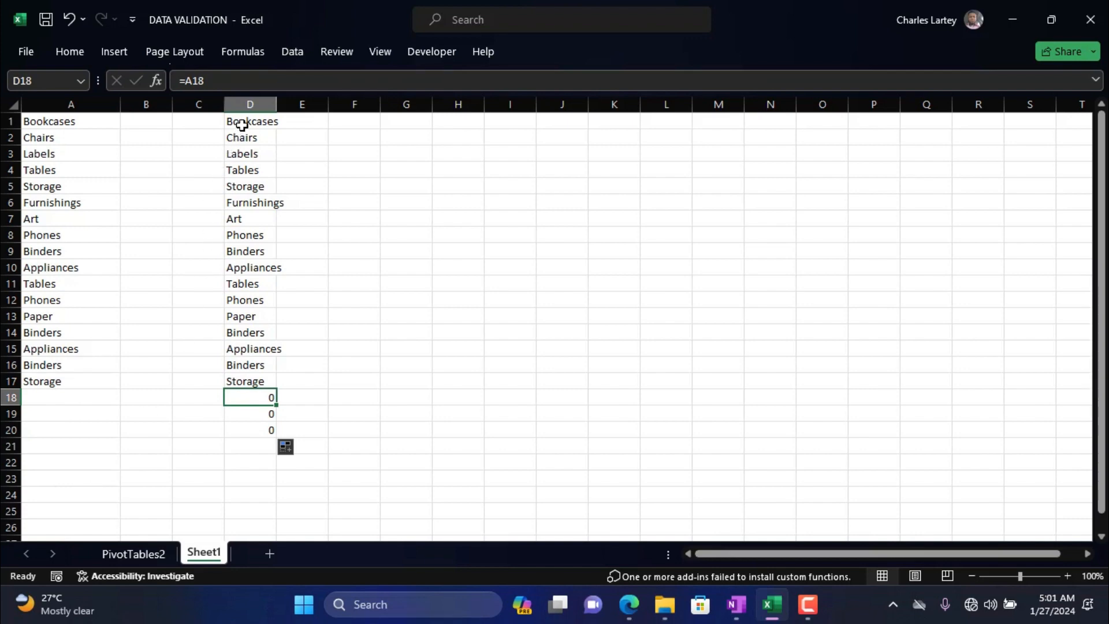
Enter the formula =A1 in cell L14 to reference the first item of the product list.
{"action": "left_click_drag", "start_coordinate": [242, 123], "coordinate": [258, 431]}
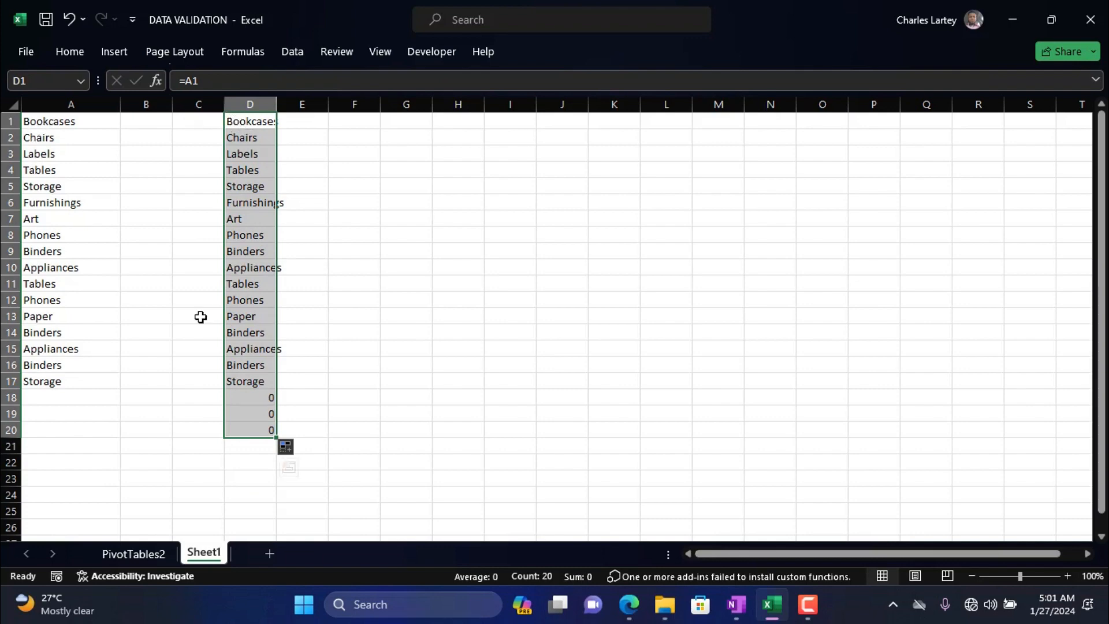
{"action": "left_click", "coordinate": [658, 335]}
{"action": "type", "text": "="}
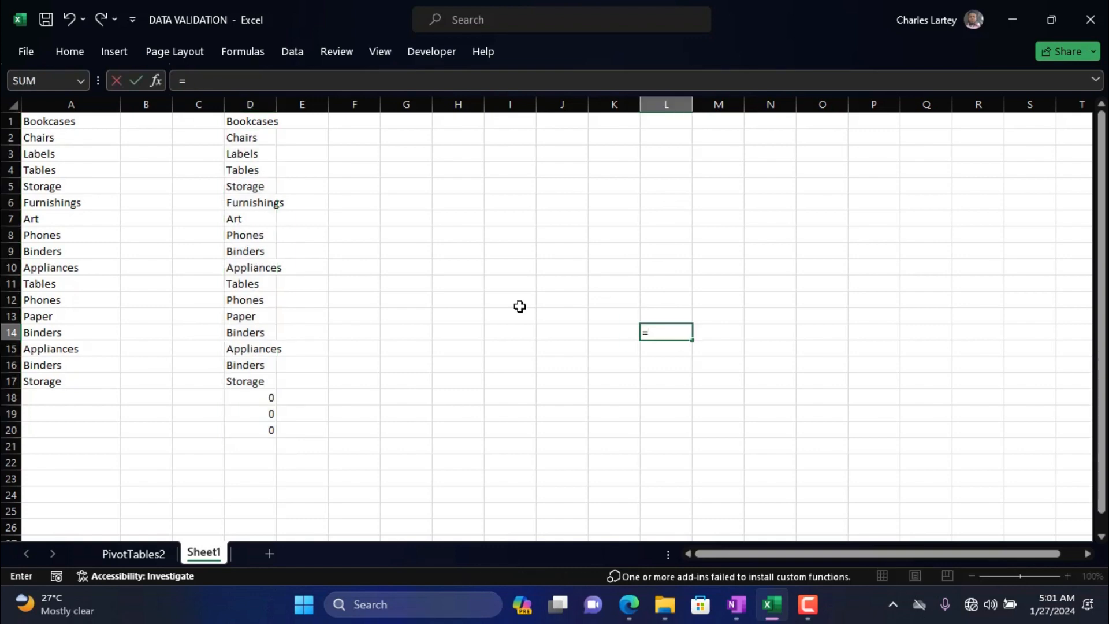
{"action": "left_click", "coordinate": [58, 120]}
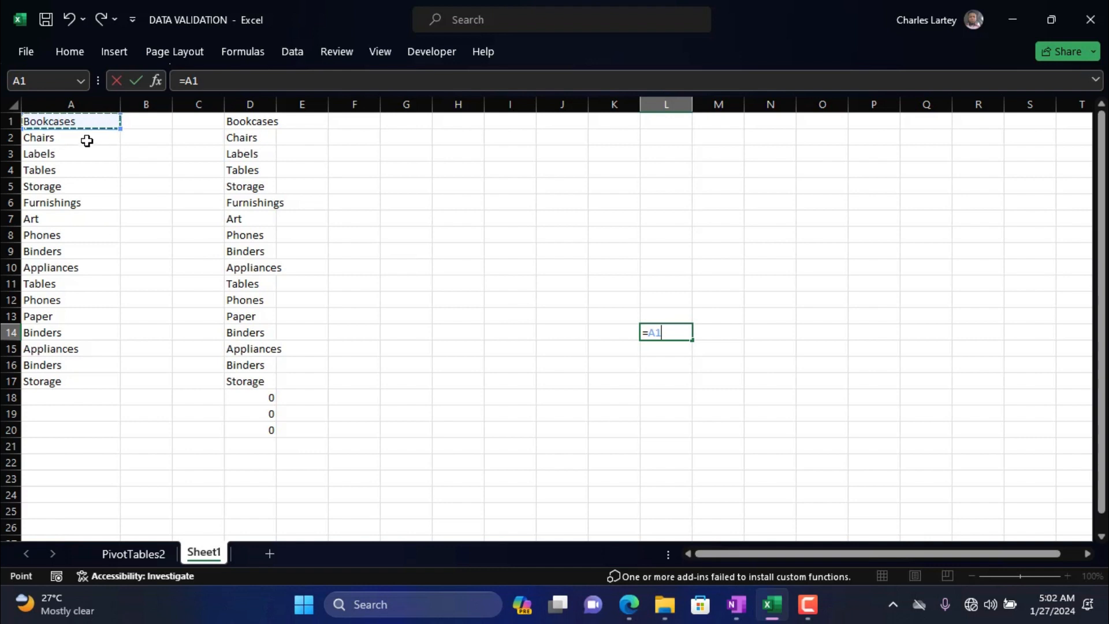
{"action": "key", "text": "Return"}
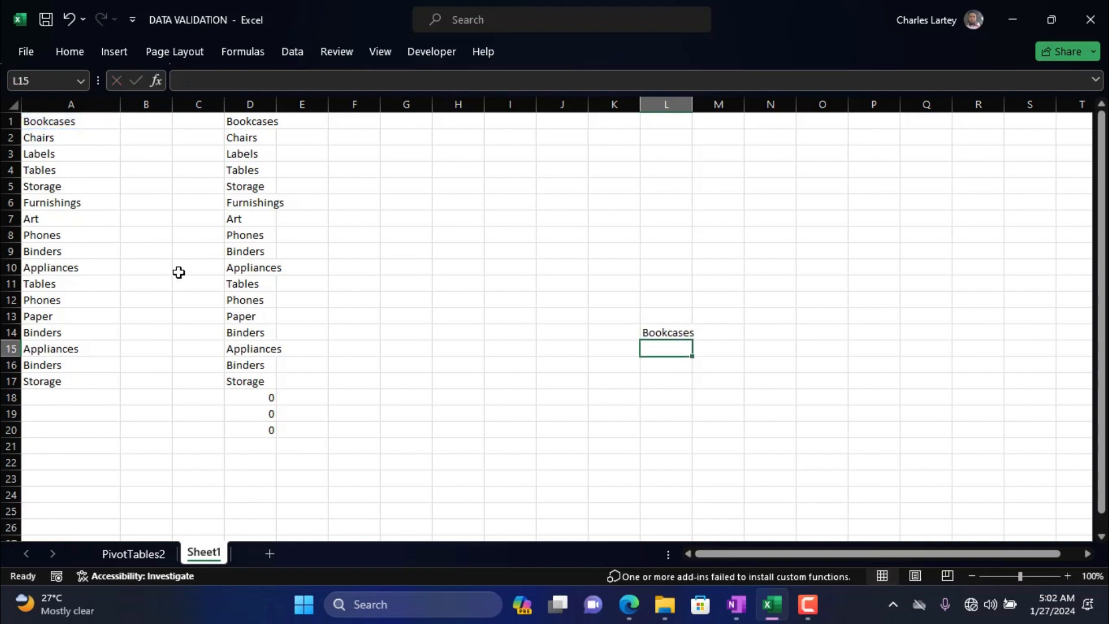
Fill the formula in L14 down to L24 and across row 14 to P14.
{"action": "left_click", "coordinate": [661, 334]}
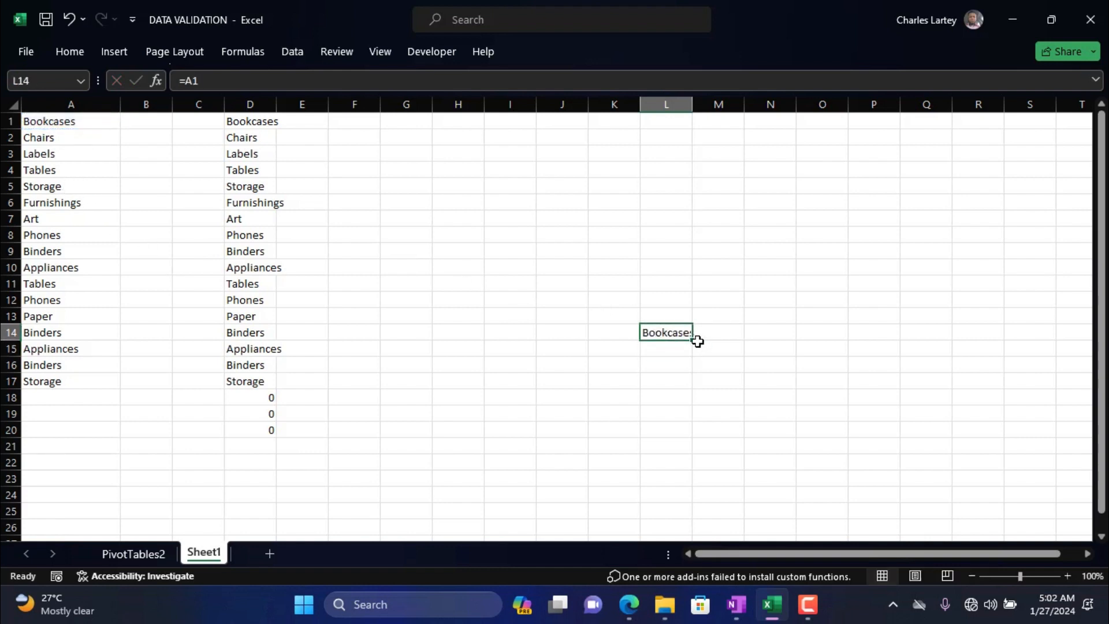
{"action": "left_click_drag", "start_coordinate": [694, 342], "coordinate": [683, 500]}
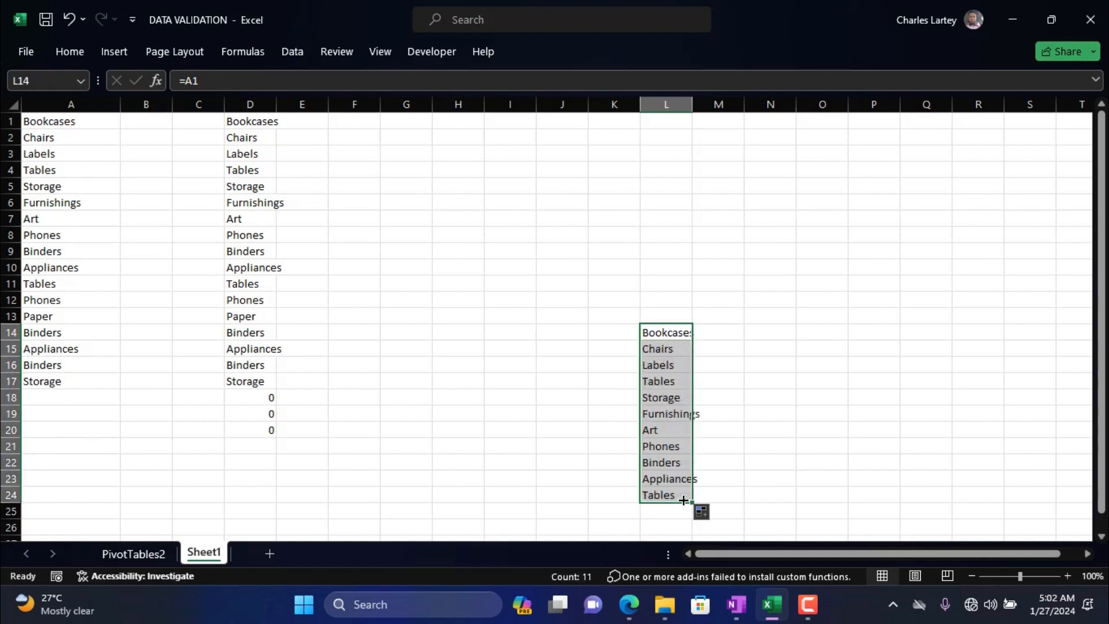
{"action": "left_click", "coordinate": [684, 334]}
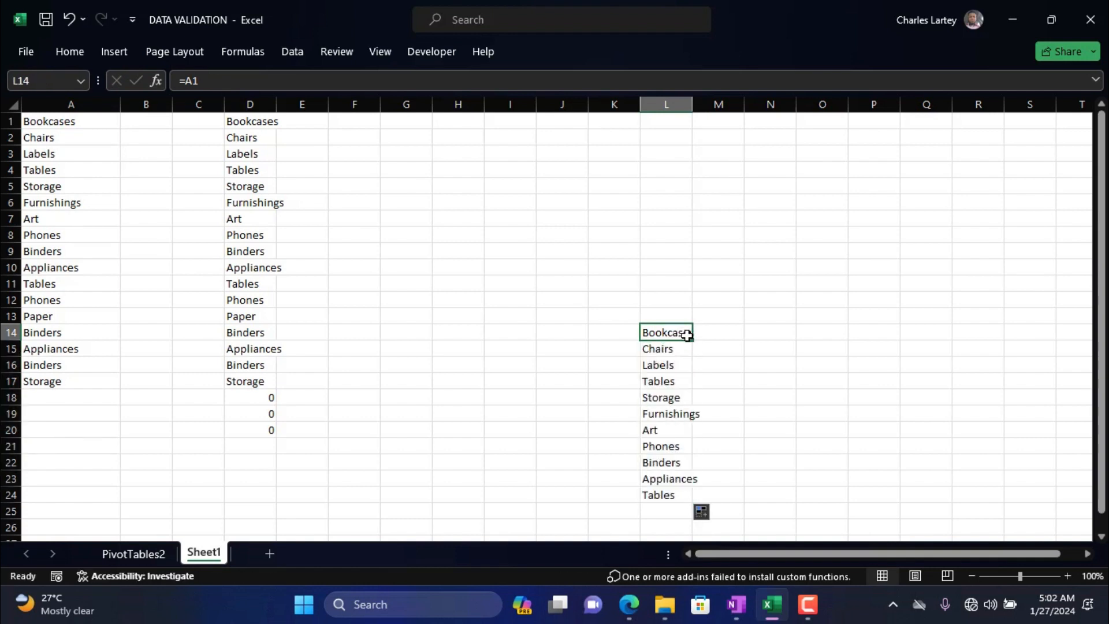
{"action": "left_click_drag", "start_coordinate": [695, 341], "coordinate": [890, 323]}
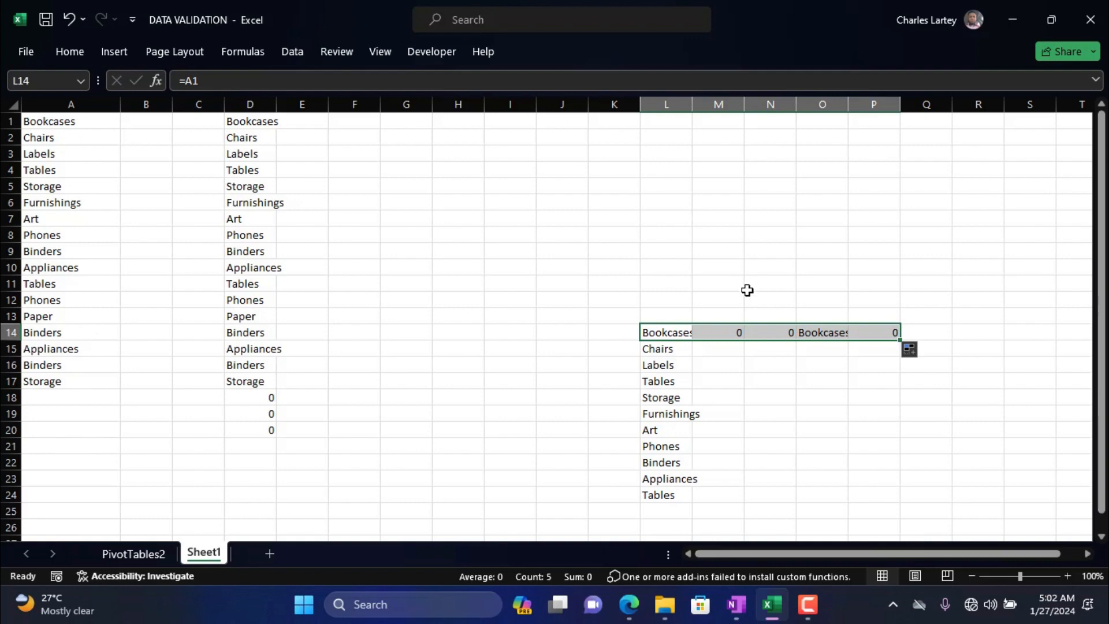
Examine how the row reference changes from cell to cell in the formulas down column D, starting at D1.
{"action": "left_click", "coordinate": [249, 125]}
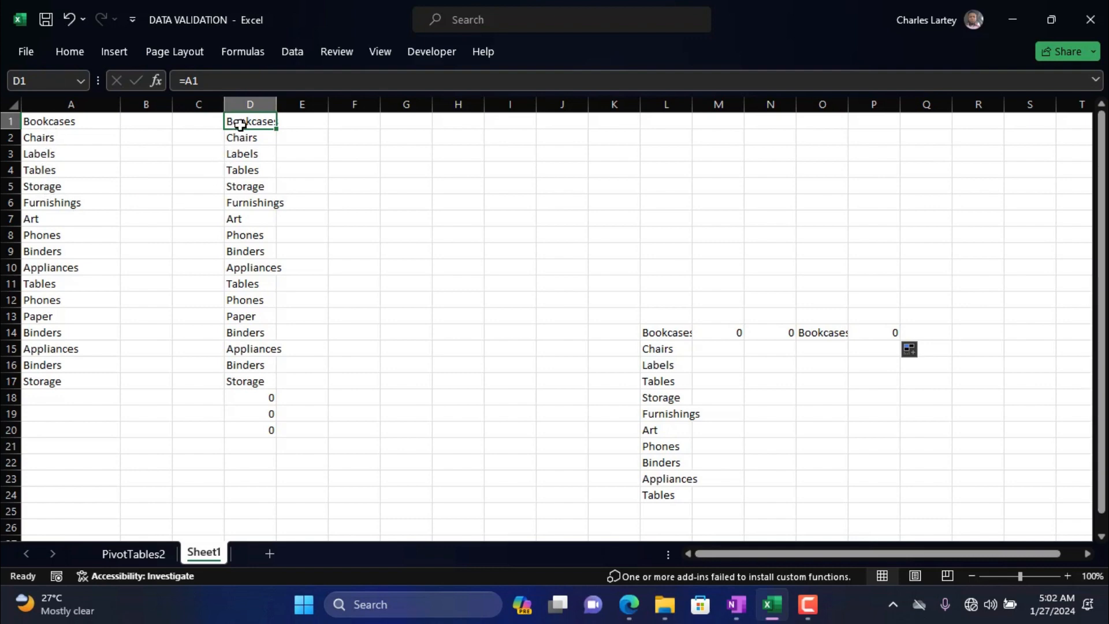
{"action": "mouse_move", "coordinate": [271, 126]}
{"action": "left_mouse_down"}
{"action": "mouse_move", "coordinate": [296, 129]}
{"action": "mouse_move", "coordinate": [266, 126]}
{"action": "left_mouse_up"}
{"action": "key", "text": "Down"}
{"action": "key", "text": "Down"}
{"action": "key", "text": "Down"}
{"action": "key", "text": "Down"}
{"action": "key", "text": "Down"}
{"action": "key", "text": "Down"}
{"action": "key", "text": "Down"}
{"action": "key", "text": "Down"}
{"action": "key", "text": "Down"}
{"action": "key", "text": "Down"}
{"action": "key", "text": "Down"}
{"action": "key", "text": "Down"}
{"action": "key", "text": "Down"}
{"action": "key", "text": "Down"}
{"action": "key", "text": "Up"}
{"action": "key", "text": "Up"}
{"action": "key", "text": "Up"}
{"action": "key", "text": "Up"}
{"action": "key", "text": "Up"}
{"action": "key", "text": "Up"}
{"action": "key", "text": "Up"}
{"action": "key", "text": "Up"}
{"action": "key", "text": "Up"}
{"action": "key", "text": "Up"}
{"action": "key", "text": "Up"}
{"action": "key", "text": "Up"}
{"action": "key", "text": "Up"}
{"action": "key", "text": "Up"}
{"action": "key", "text": "Down"}
{"action": "key", "text": "Down"}
{"action": "key", "text": "Down"}
{"action": "key", "text": "Down"}
{"action": "key", "text": "Down"}
{"action": "key", "text": "Down"}
{"action": "key", "text": "Down"}
{"action": "key", "text": "Down"}
{"action": "key", "text": "Down"}
{"action": "key", "text": "Down"}
{"action": "key", "text": "Down"}
{"action": "key", "text": "Down"}
{"action": "key", "text": "Down"}
{"action": "key", "text": "Down"}
{"action": "key", "text": "Down"}
{"action": "key", "text": "Up"}
{"action": "key", "text": "Up"}
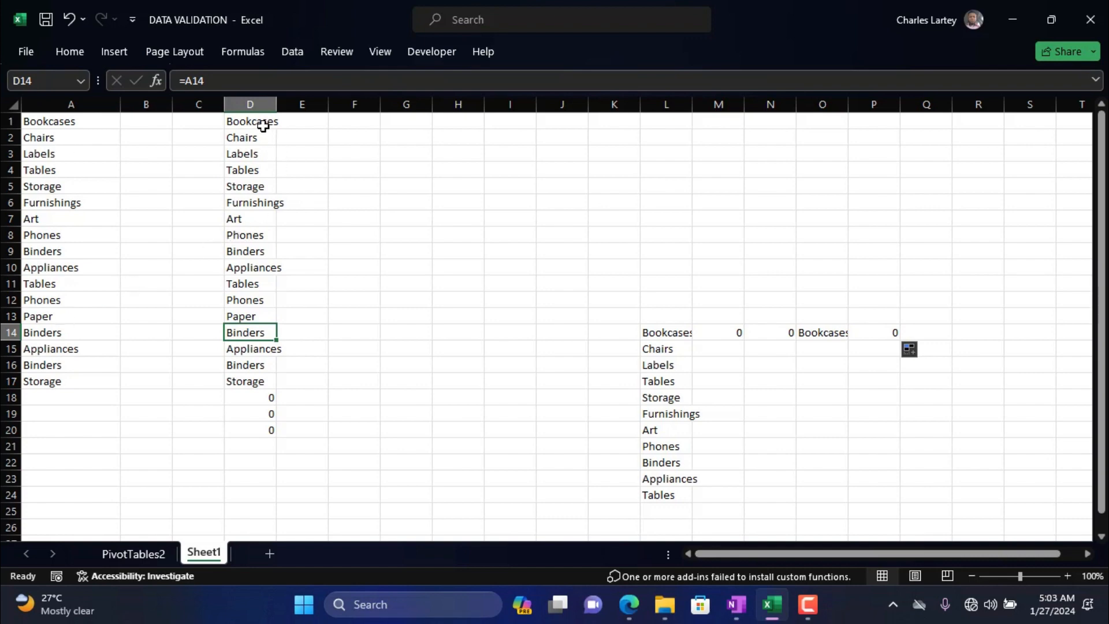
Examine how the column reference changes across the formulas in L14 to P14.
{"action": "left_click", "coordinate": [668, 326]}
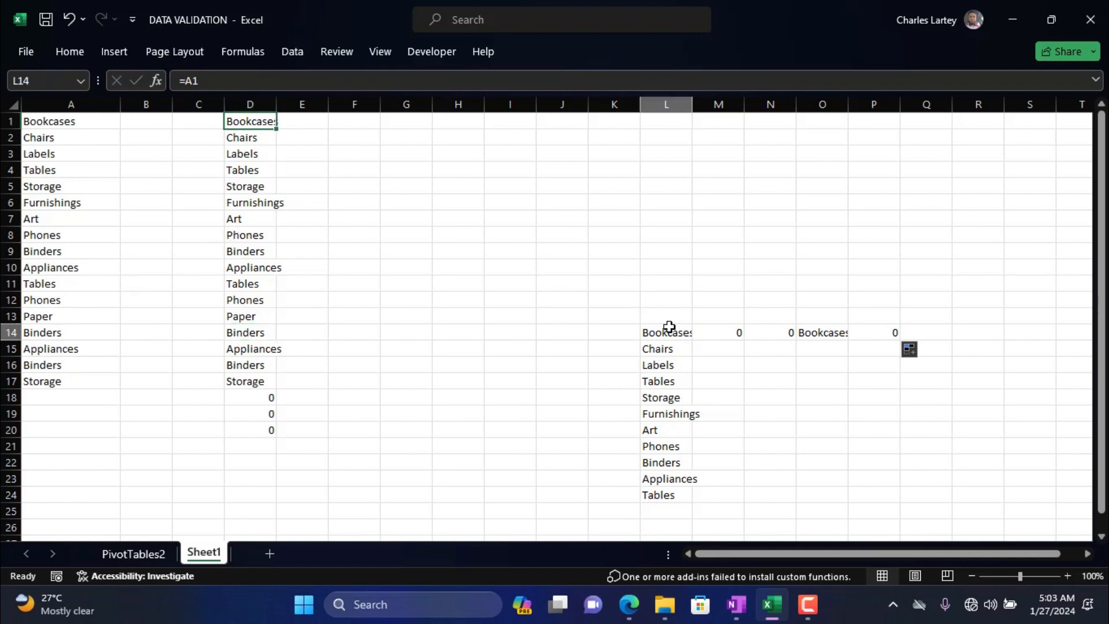
{"action": "left_click", "coordinate": [709, 333]}
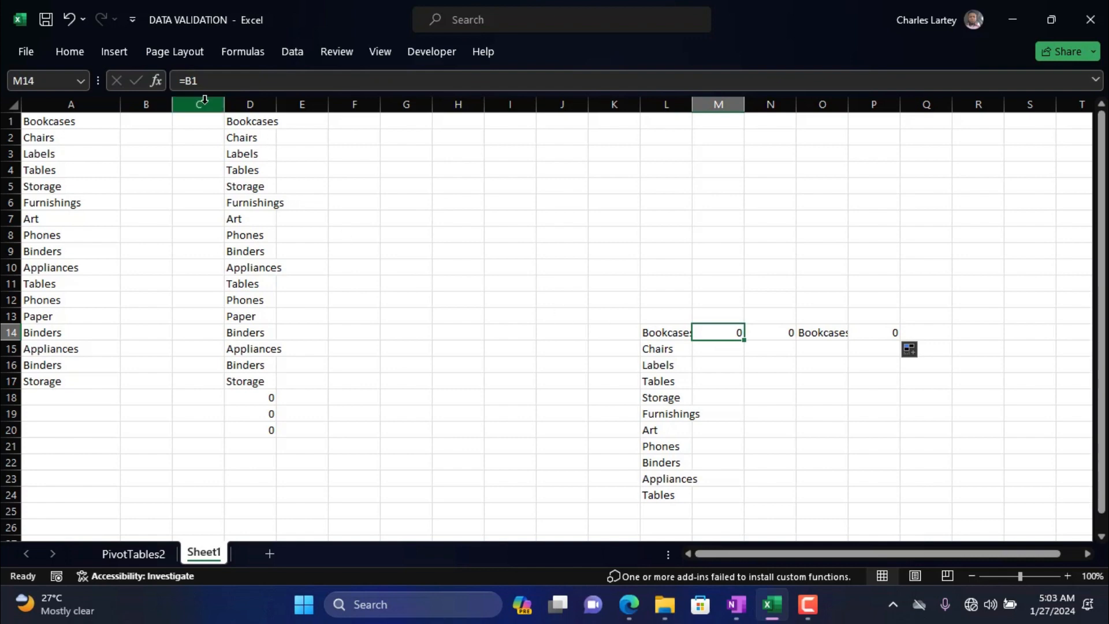
{"action": "left_click", "coordinate": [662, 334]}
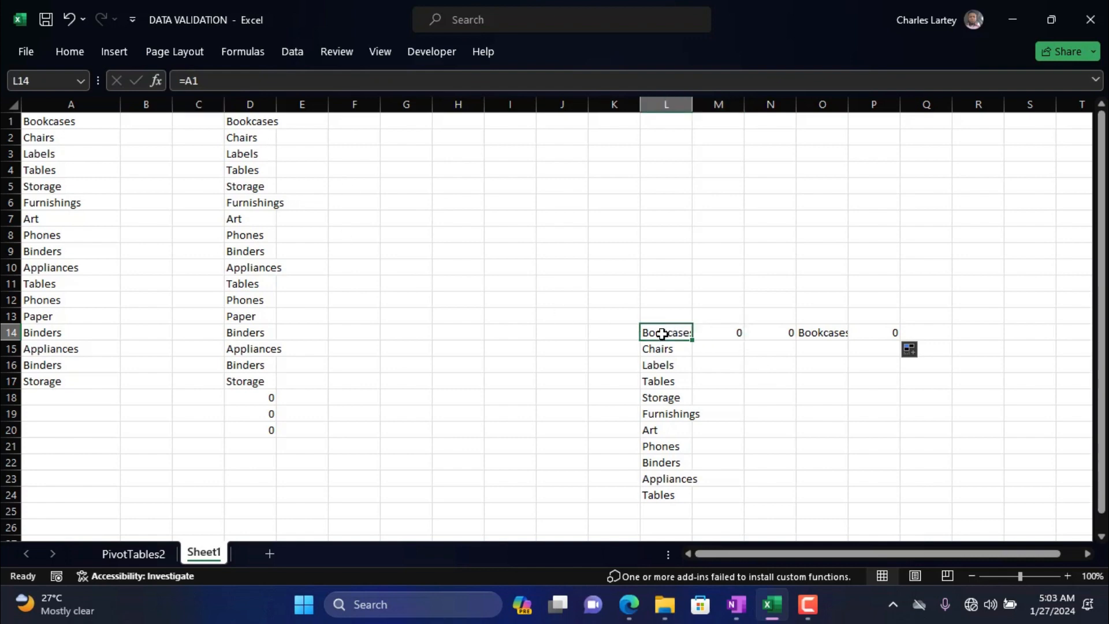
{"action": "key", "text": "Right"}
{"action": "key", "text": "Right"}
{"action": "key", "text": "Right"}
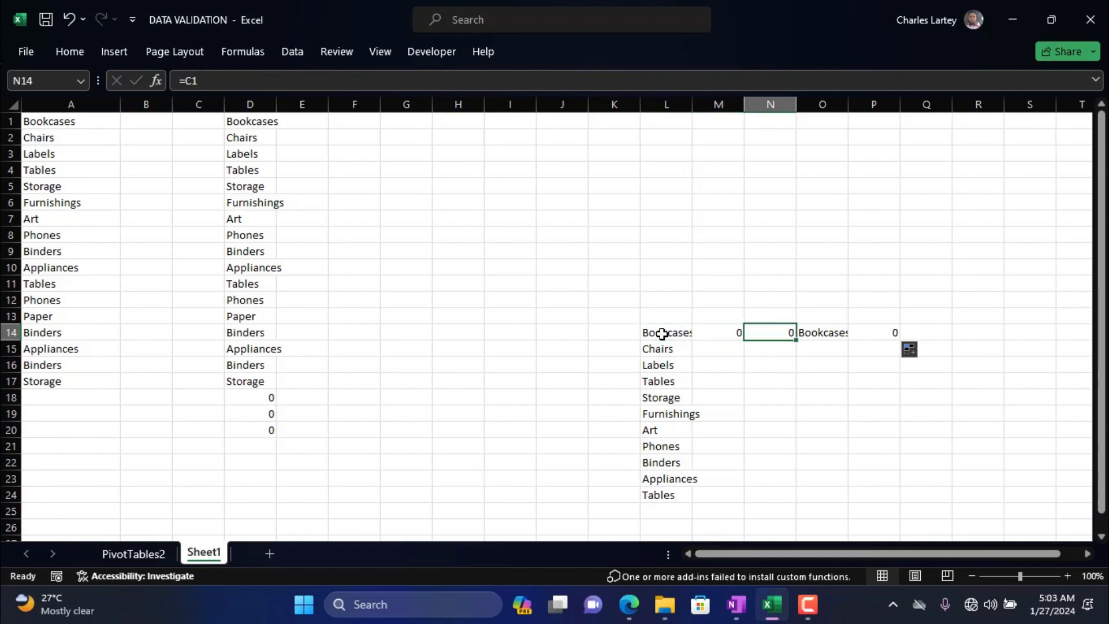
{"action": "key", "text": "Right"}
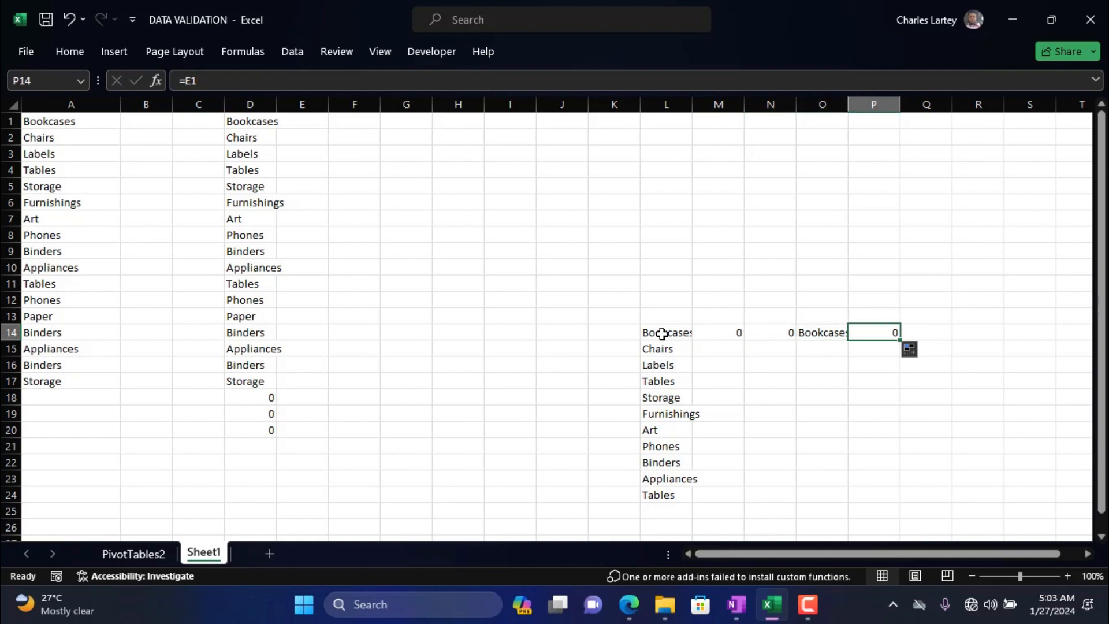
{"action": "mouse_move", "coordinate": [742, 602]}
Enter the formula =A1 in cell F2.
{"action": "left_click", "coordinate": [346, 137]}
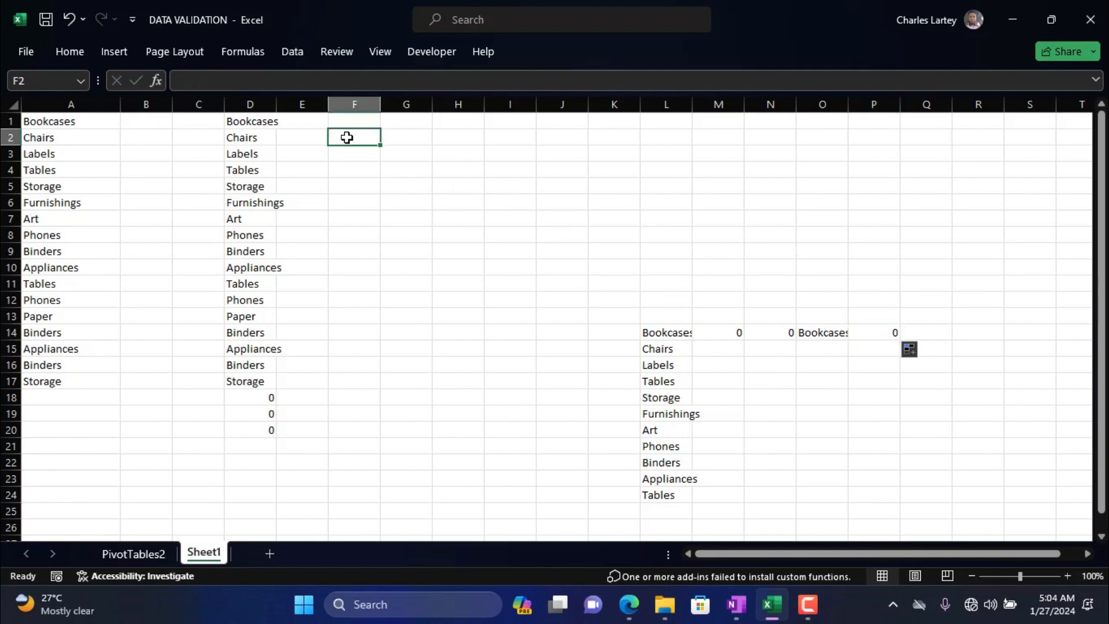
{"action": "type", "text": "="}
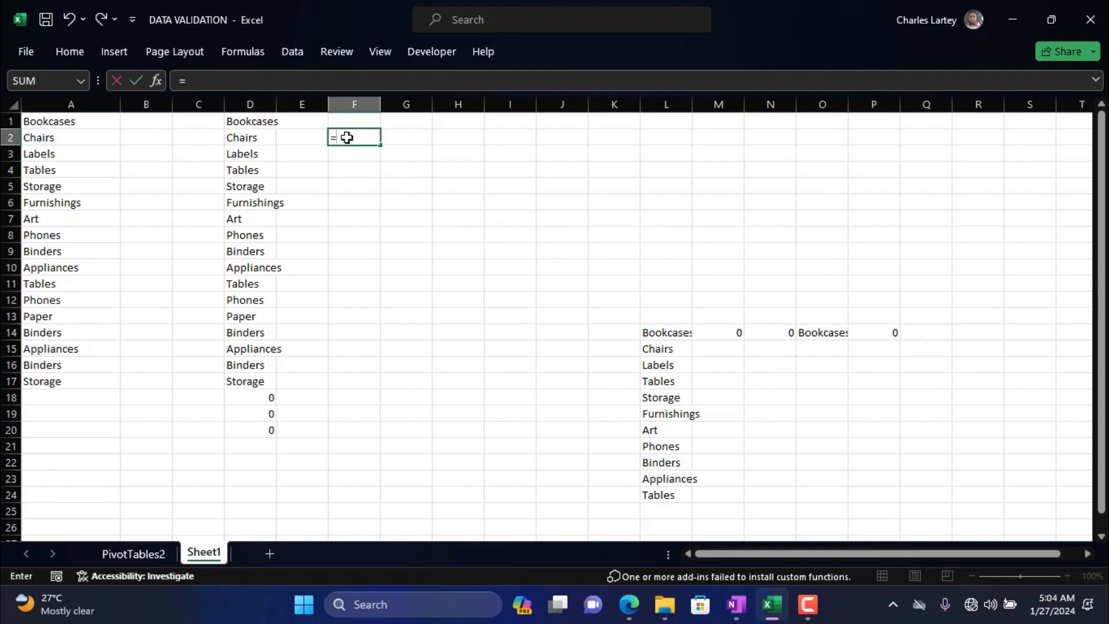
{"action": "left_click", "coordinate": [72, 123]}
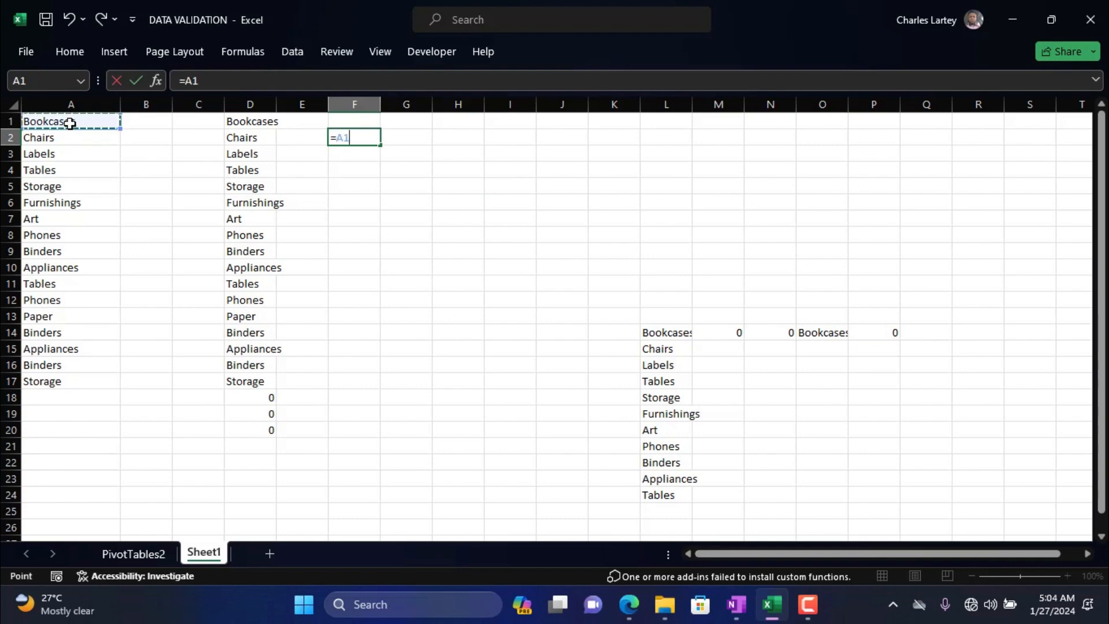
{"action": "key", "text": "Return"}
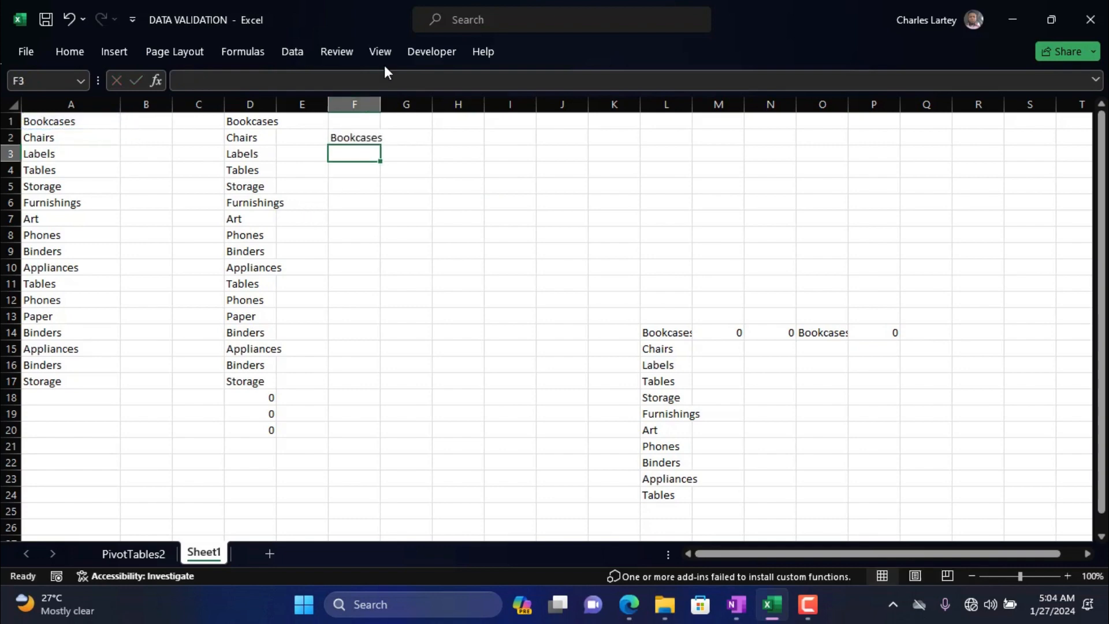
Fill the formula in F2 across to column G and down to row 3, covering F2:G3.
{"action": "left_click", "coordinate": [363, 137]}
{"action": "left_click_drag", "start_coordinate": [379, 145], "coordinate": [424, 144]}
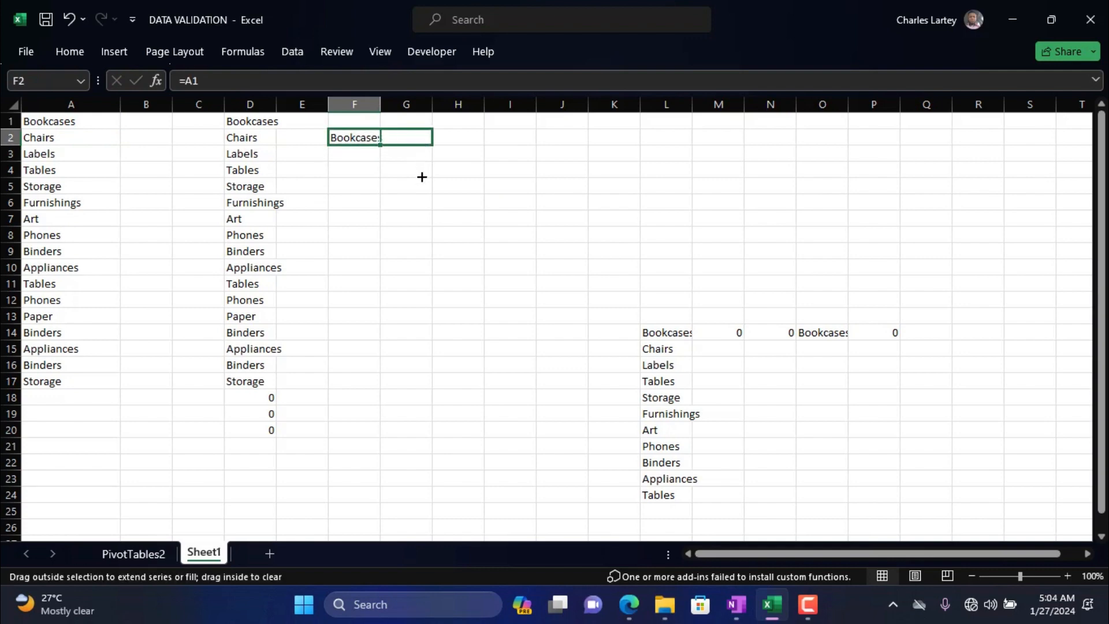
{"action": "left_click_drag", "start_coordinate": [438, 143], "coordinate": [434, 171]}
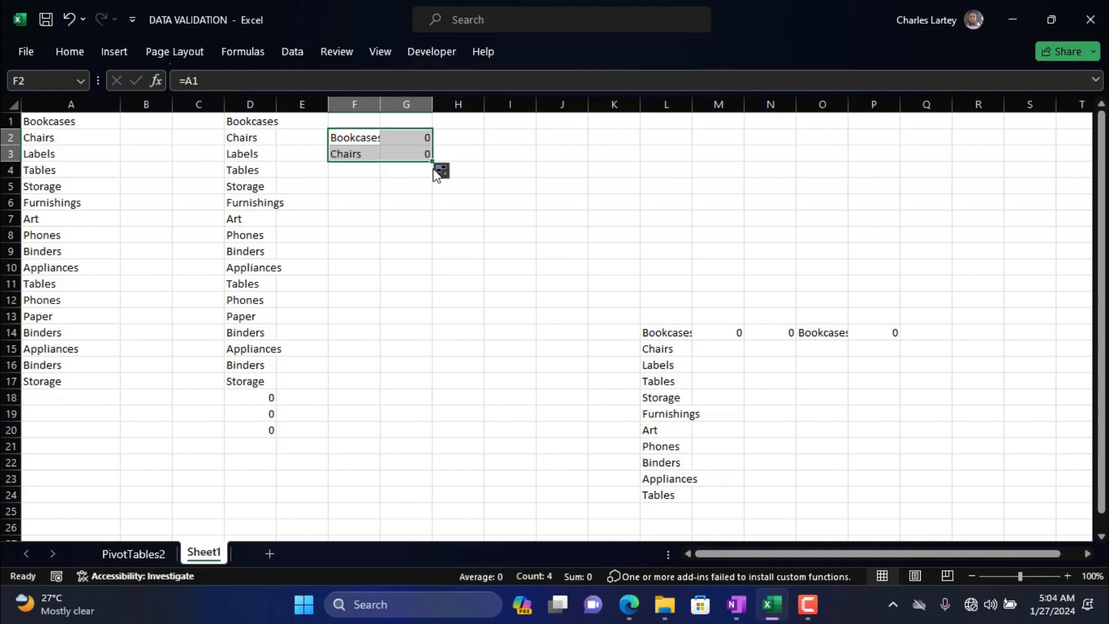
Examine the row and column references of the formulas in the F2:G3 block.
{"action": "left_click", "coordinate": [368, 138]}
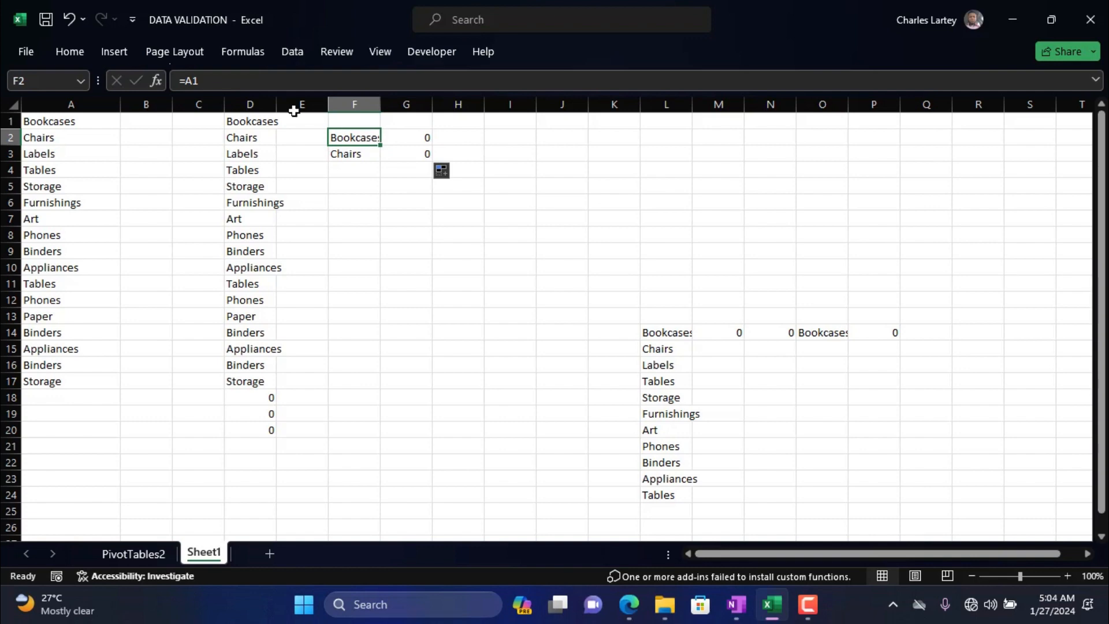
{"action": "key", "text": "Right"}
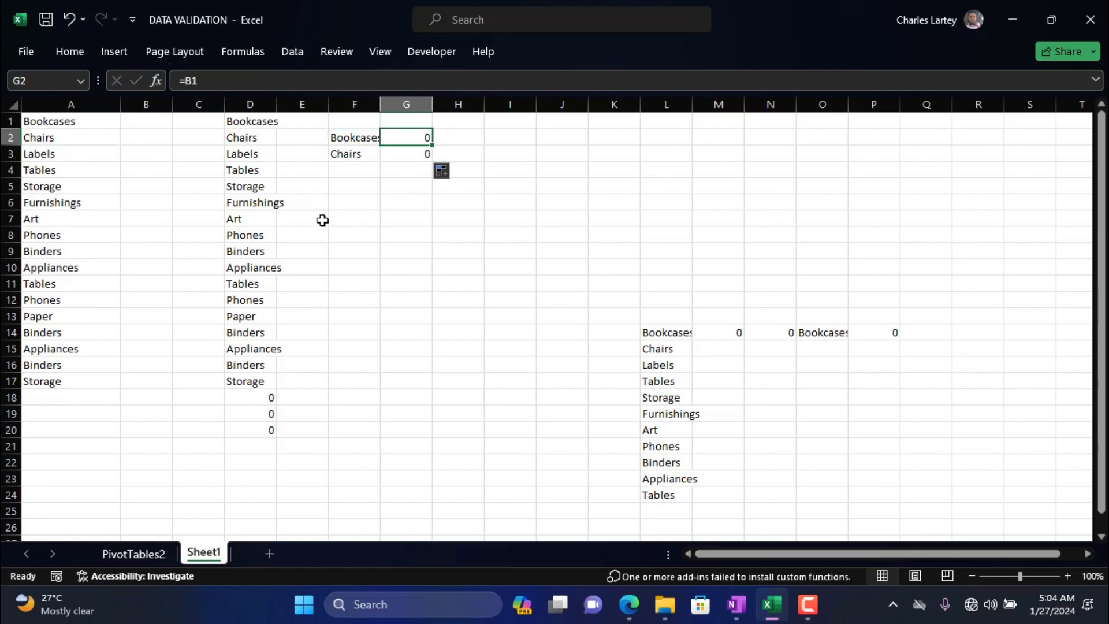
{"action": "key", "text": "Down"}
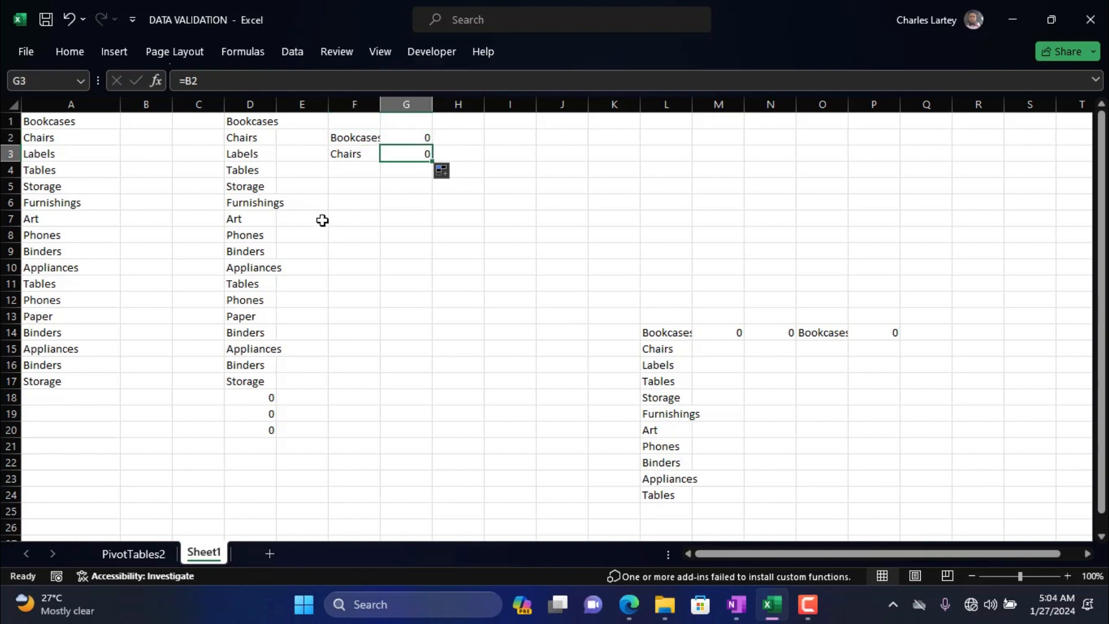
{"action": "key", "text": "Up"}
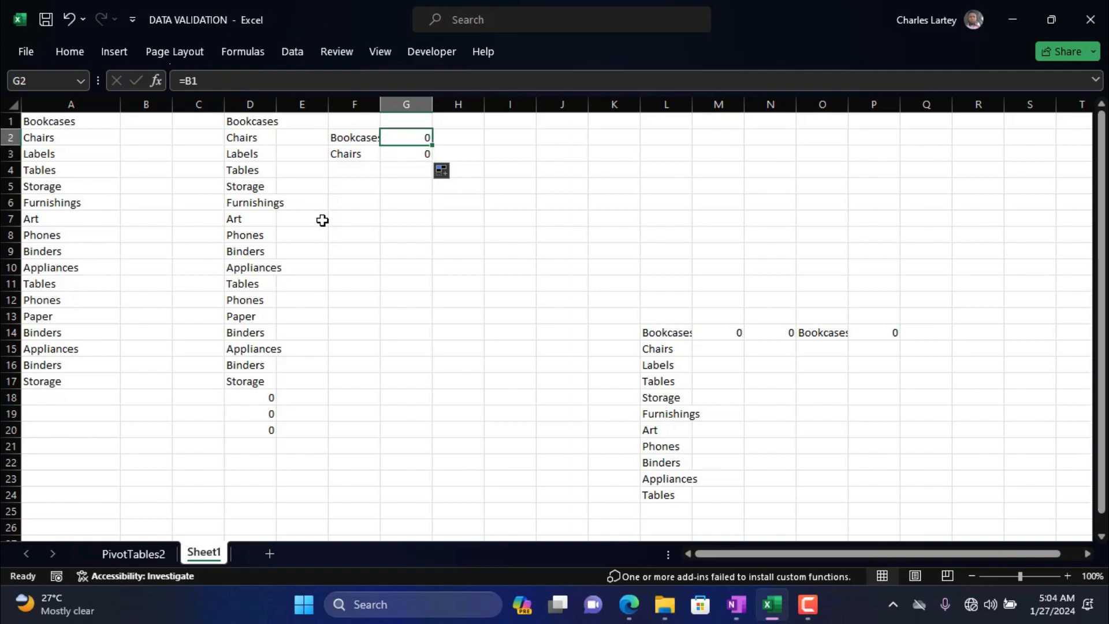
{"action": "key", "text": "Left"}
{"action": "key", "text": "Down"}
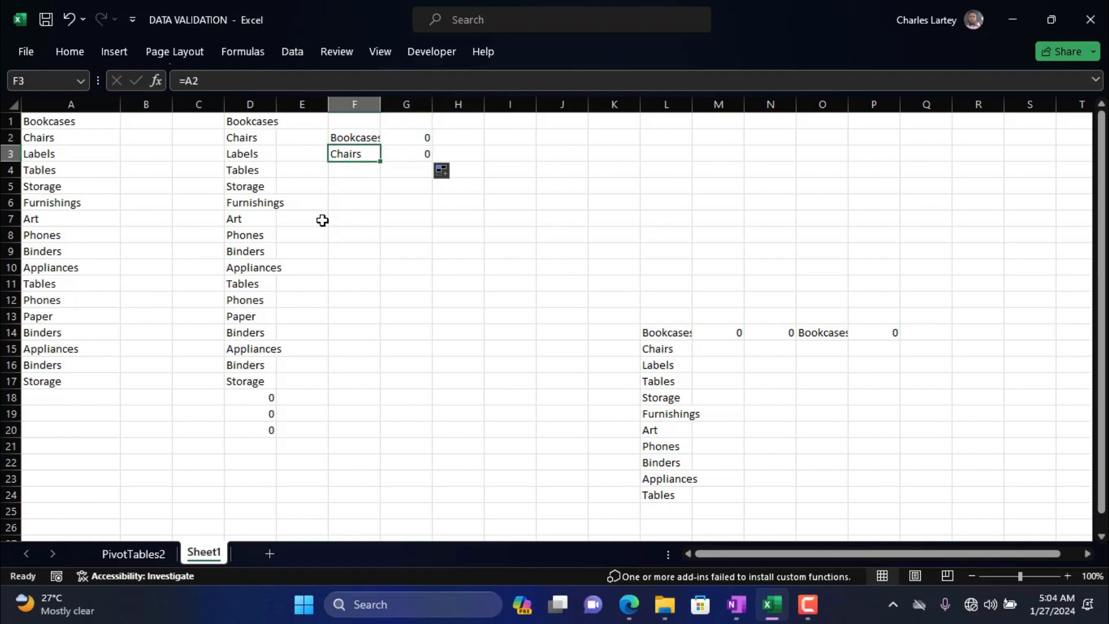
{"action": "key", "text": "Right"}
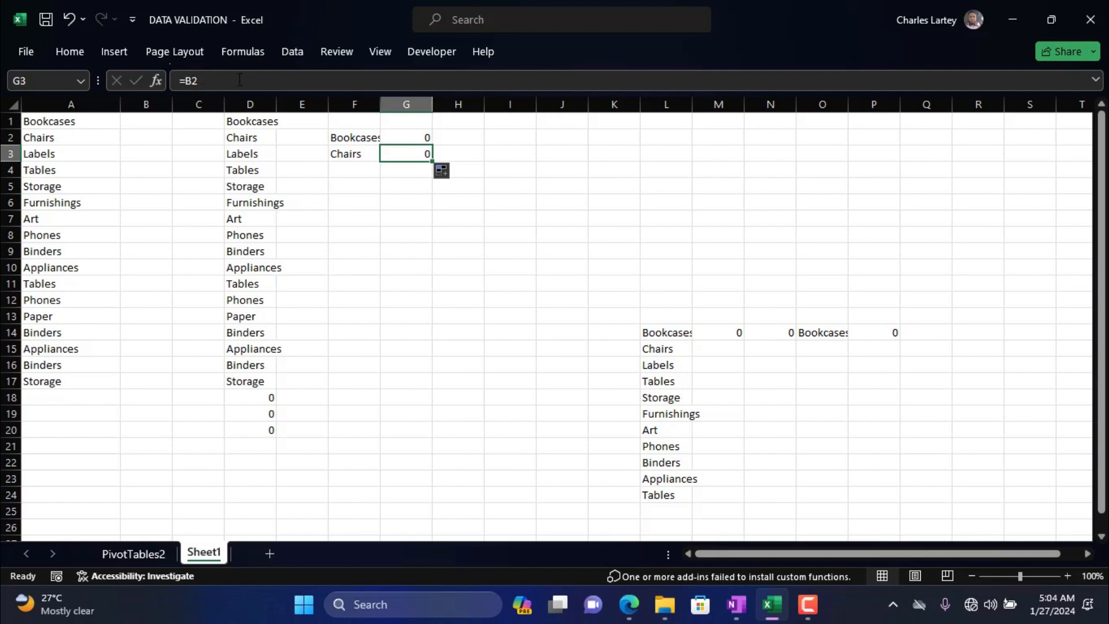
{"action": "left_click", "coordinate": [374, 199]}
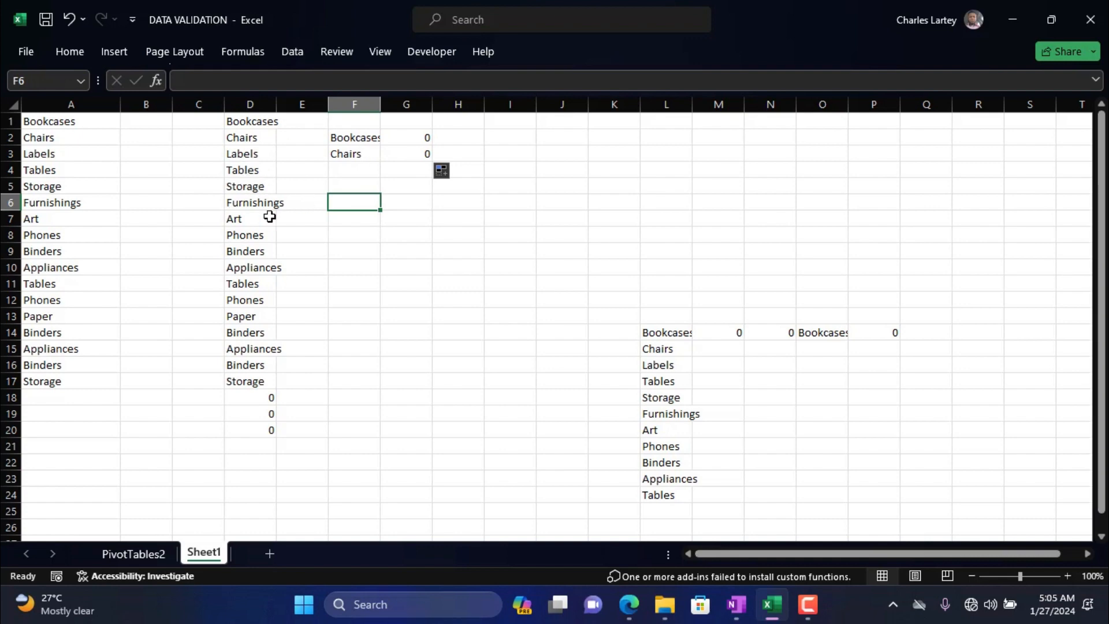
Copy the formula in F2 to cell I2 and compare the cell references of both formulas.
{"action": "left_click", "coordinate": [366, 138]}
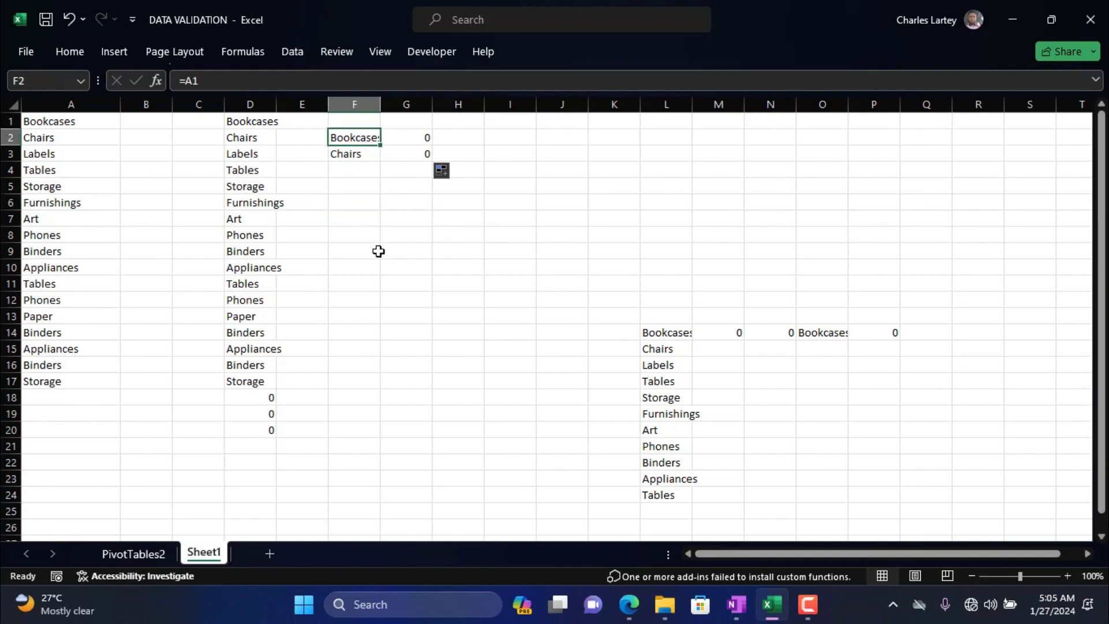
{"action": "left_click", "coordinate": [78, 122]}
{"action": "left_click", "coordinate": [336, 136]}
{"action": "key", "text": "ctrl+c"}
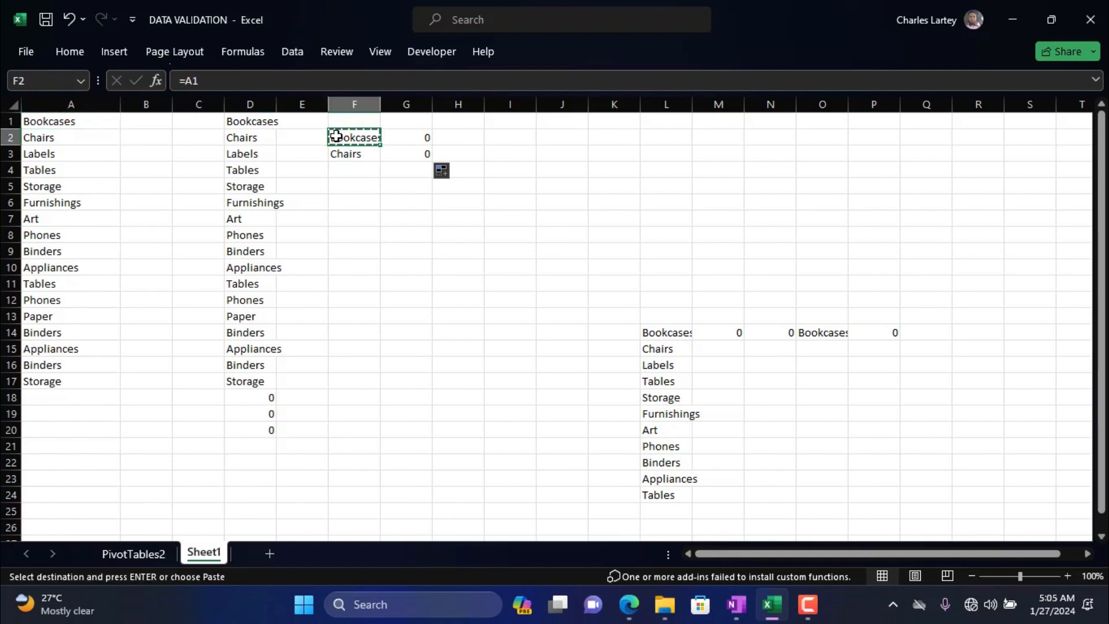
{"action": "left_click", "coordinate": [514, 139]}
{"action": "key", "text": "ctrl+v"}
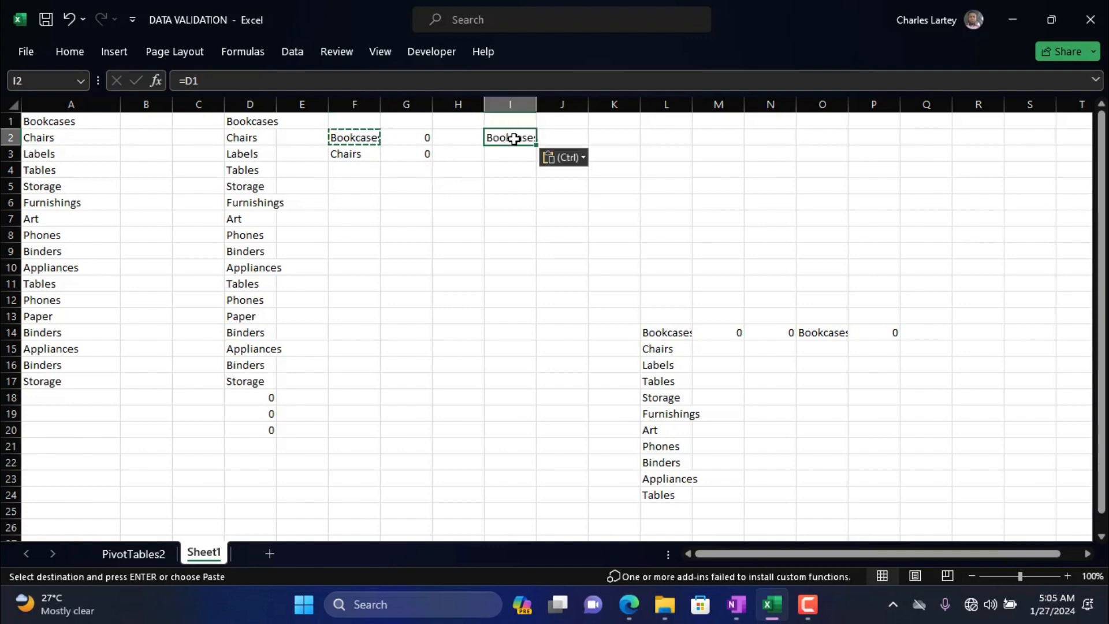
{"action": "left_click", "coordinate": [476, 198]}
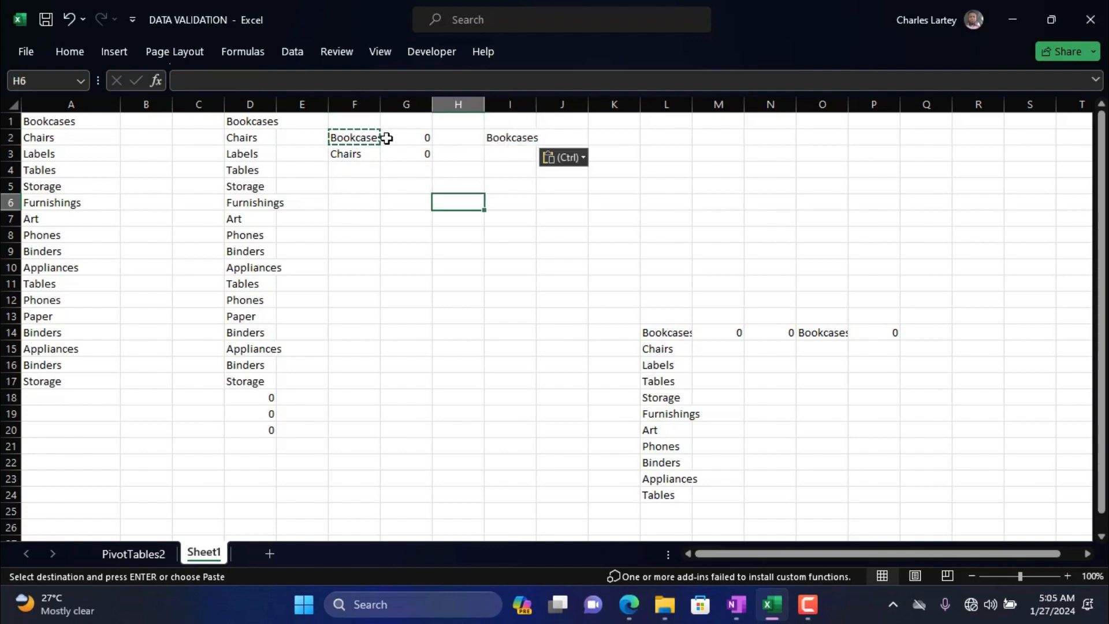
{"action": "left_click", "coordinate": [531, 138]}
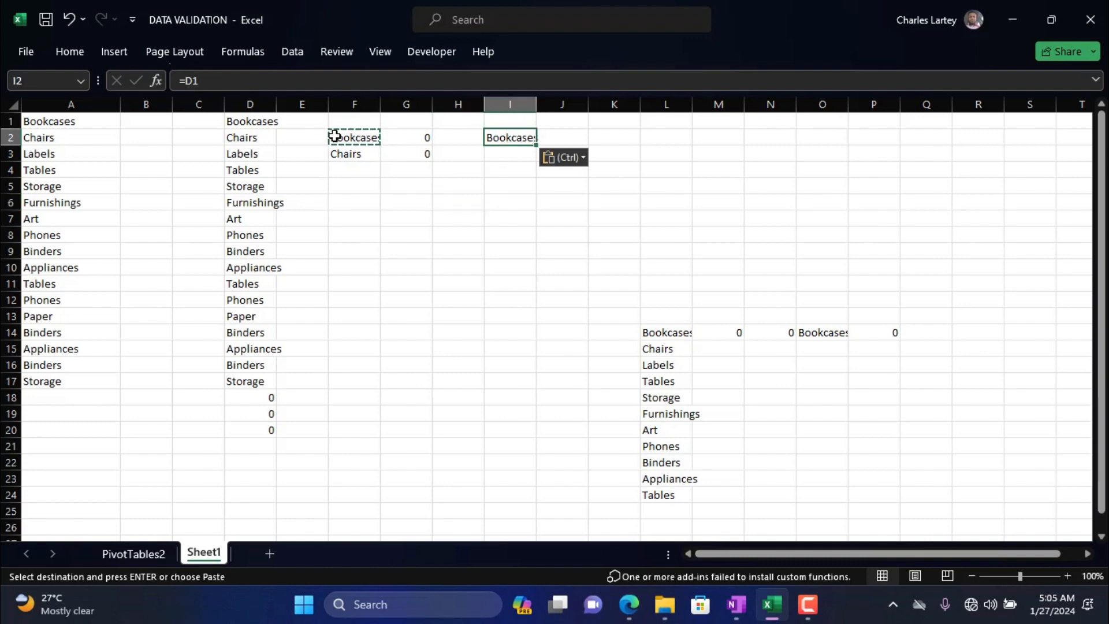
{"action": "left_click", "coordinate": [362, 137]}
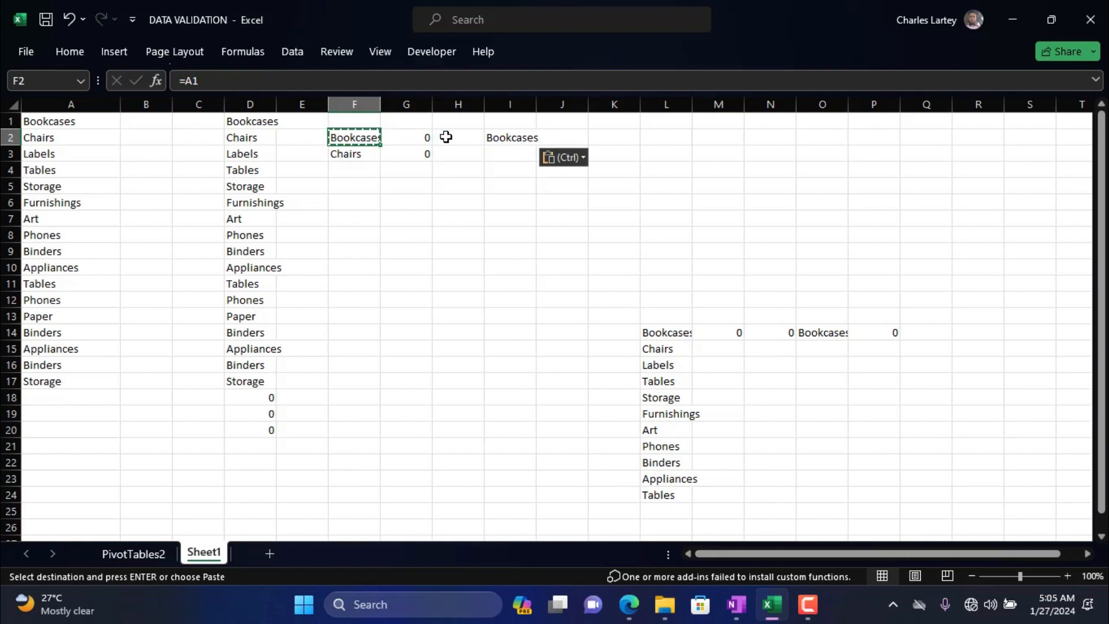
{"action": "left_click", "coordinate": [523, 136]}
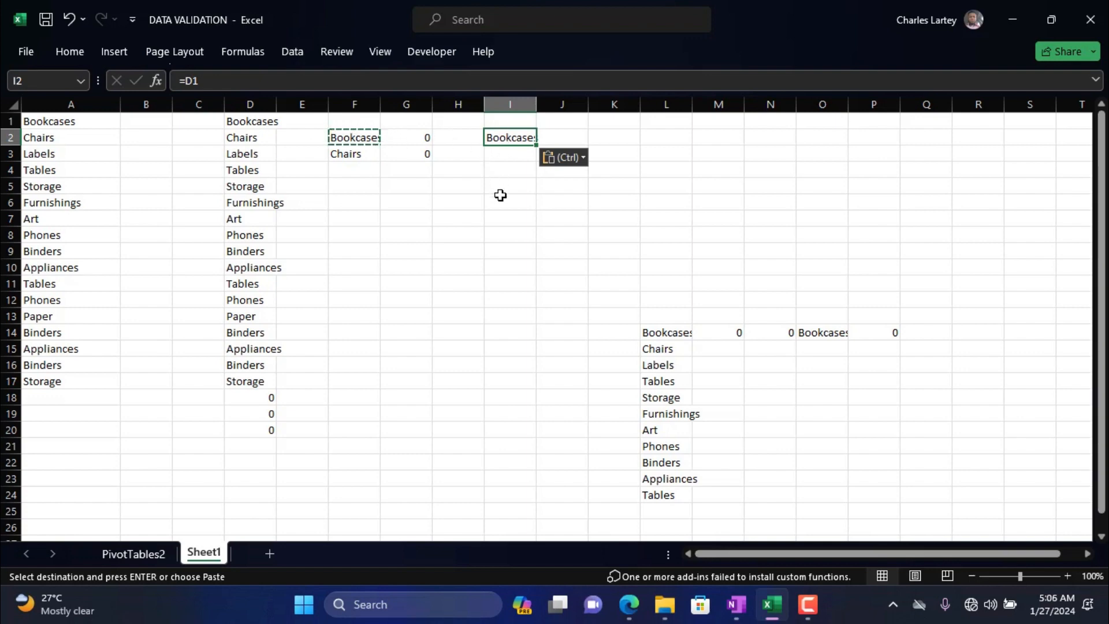
Copy the formula in I2 to cell M2 and compare the cell references of the original and the copy.
{"action": "left_click_drag", "start_coordinate": [438, 164], "coordinate": [494, 152]}
{"action": "left_click", "coordinate": [496, 137]}
{"action": "key", "text": "Escape"}
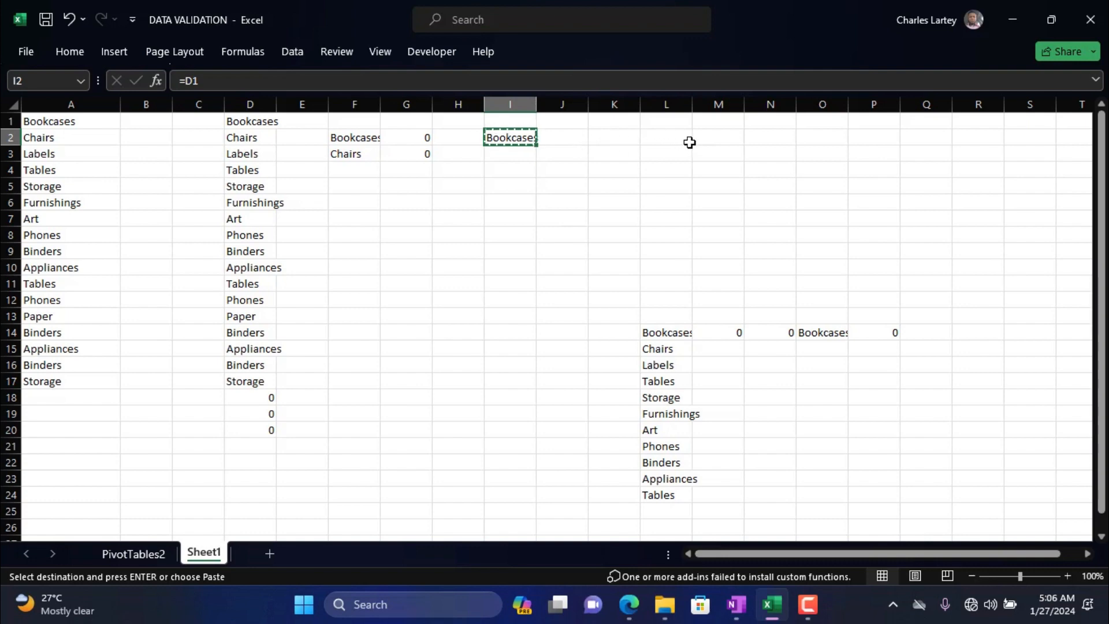
{"action": "left_click", "coordinate": [711, 142]}
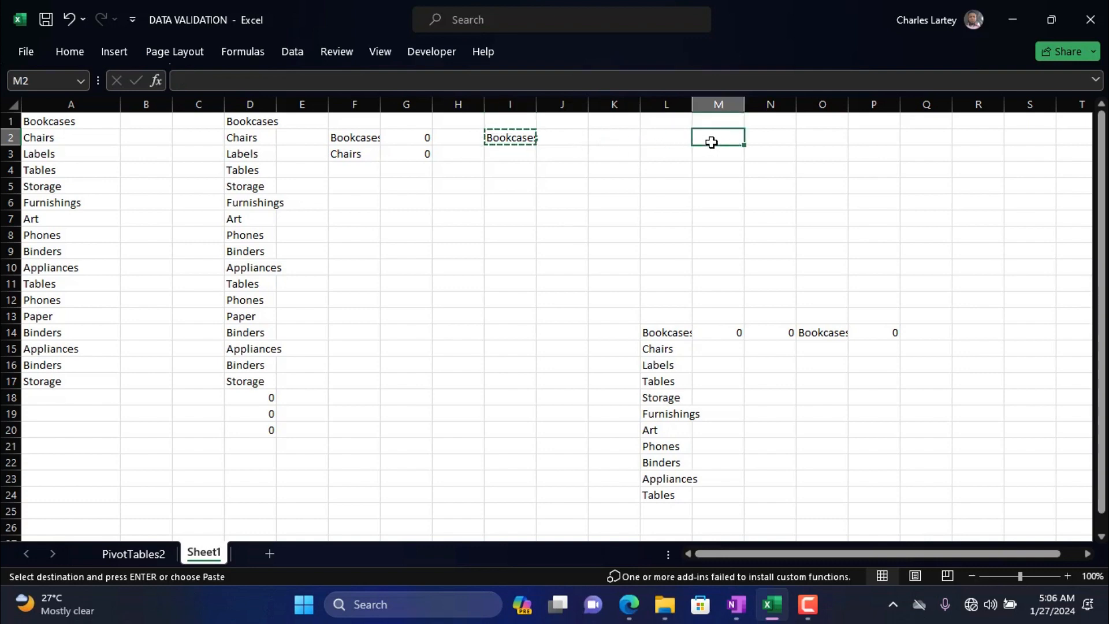
{"action": "key", "text": "ctrl+v"}
{"action": "double_click", "coordinate": [712, 145]}
{"action": "left_click", "coordinate": [712, 138]}
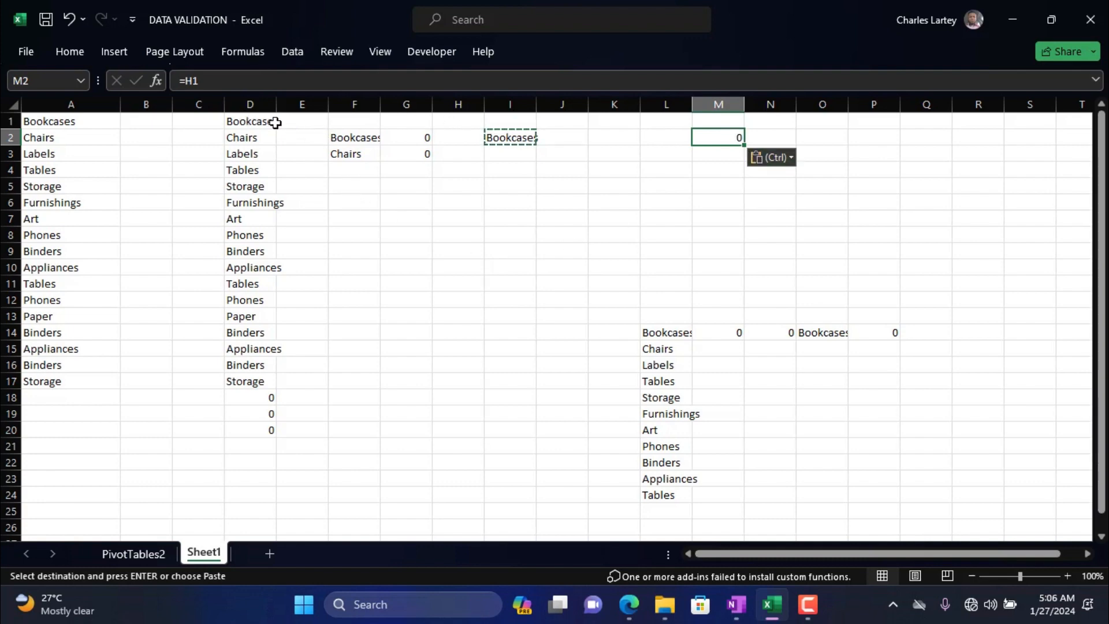
{"action": "left_click", "coordinate": [501, 139]}
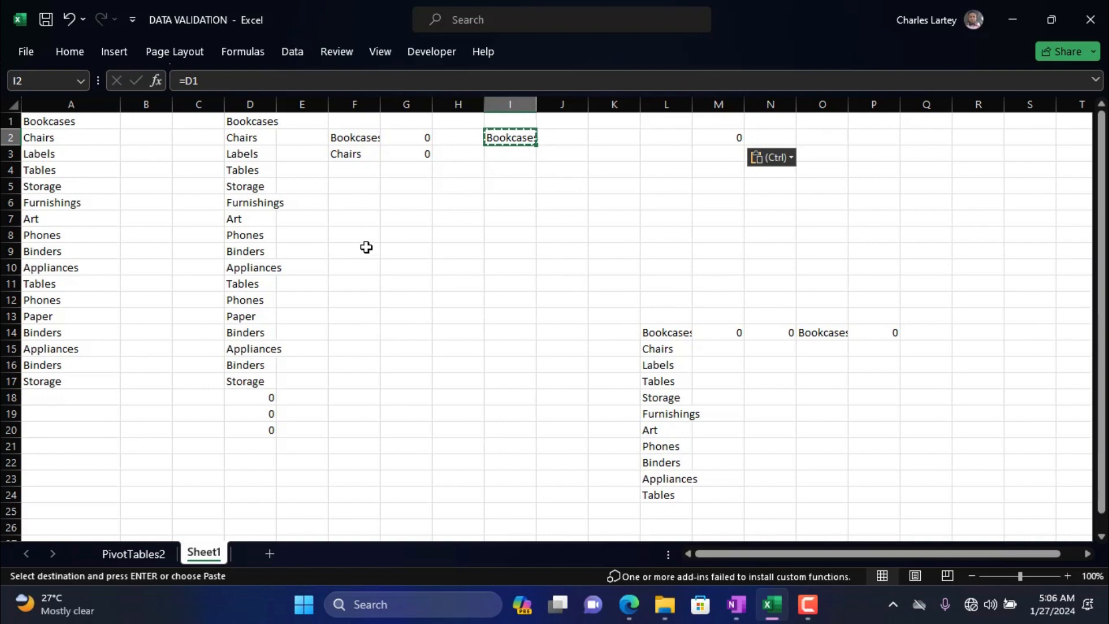
{"action": "key", "text": "Escape"}
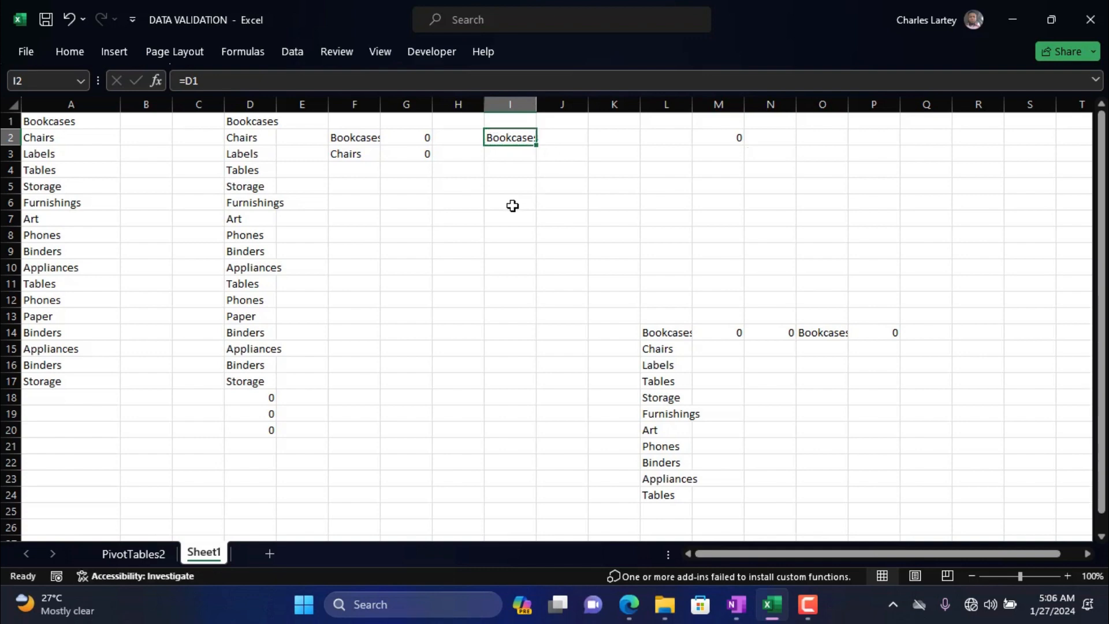
{"action": "left_click", "coordinate": [354, 141]}
Enter the numbers 8, 7, 8 and 9 in cells G8 to G11.
{"action": "left_click", "coordinate": [402, 239]}
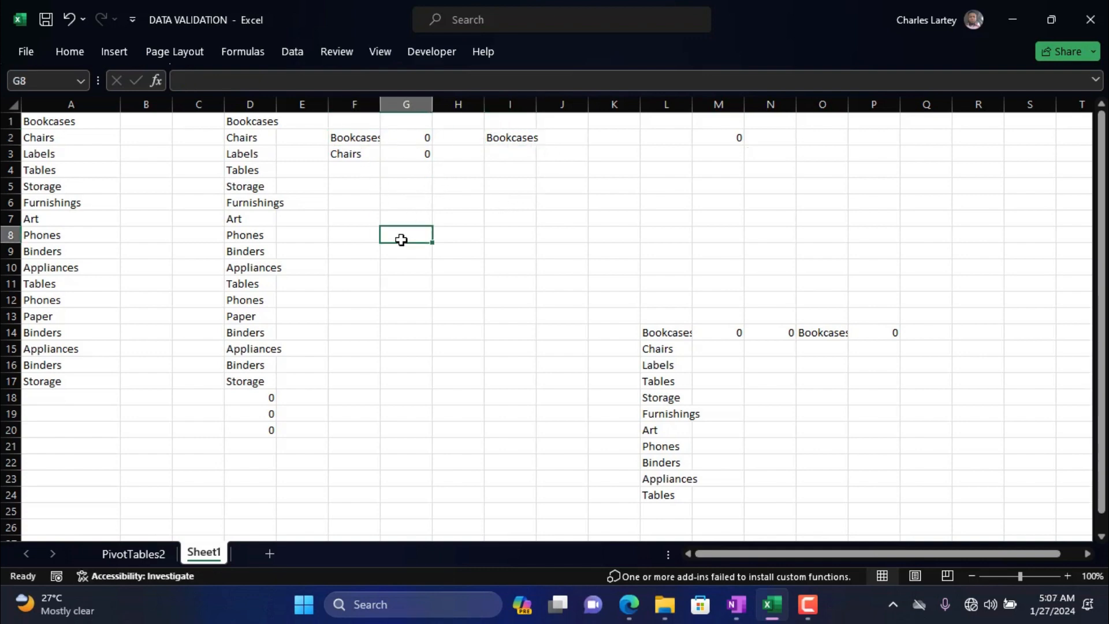
{"action": "type", "text": "8"}
{"action": "key", "text": "Return"}
{"action": "type", "text": "7"}
{"action": "key", "text": "Return"}
{"action": "type", "text": "8"}
{"action": "key", "text": "Return"}
{"action": "type", "text": "9"}
{"action": "key", "text": "Return"}
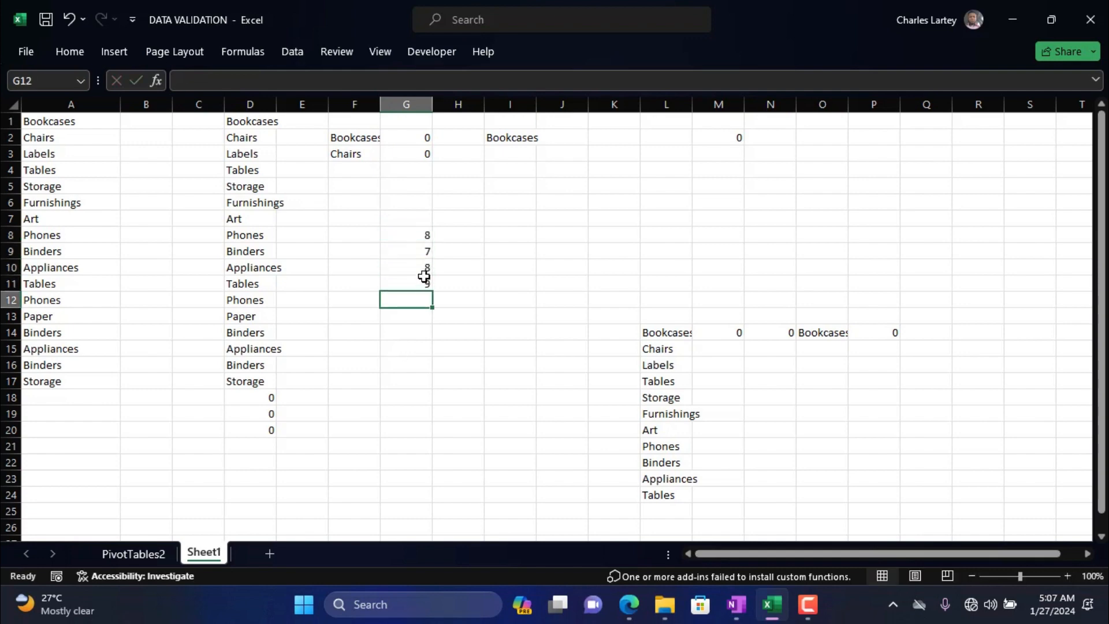
{"action": "left_click_drag", "start_coordinate": [410, 238], "coordinate": [409, 284]}
Enter the formula =G8*H7 in cell H8.
{"action": "left_click", "coordinate": [453, 230]}
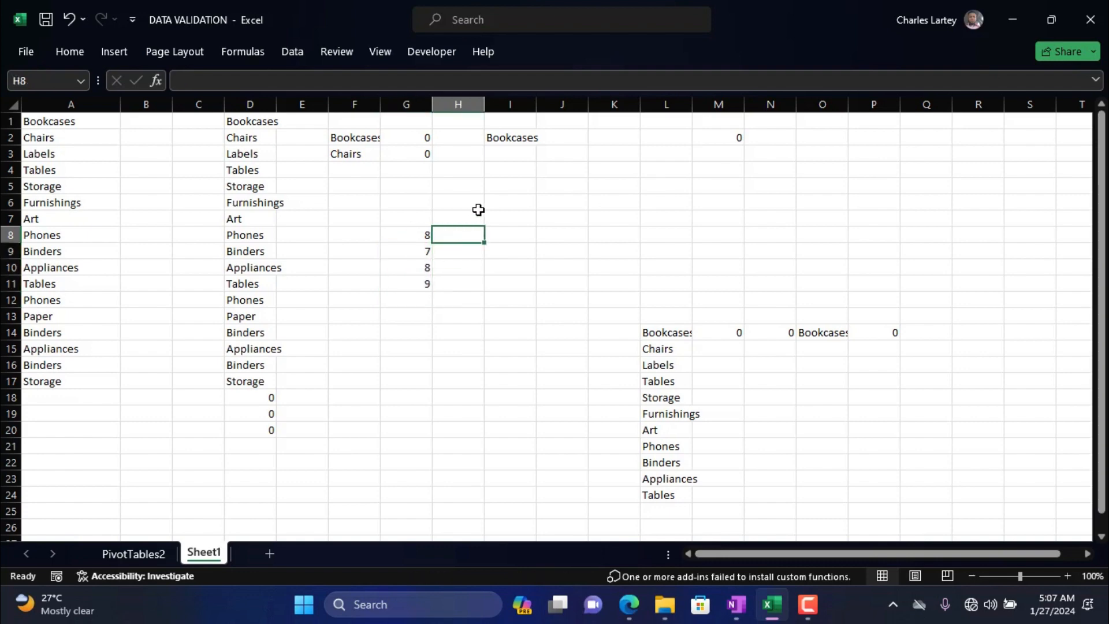
{"action": "type", "text": "="}
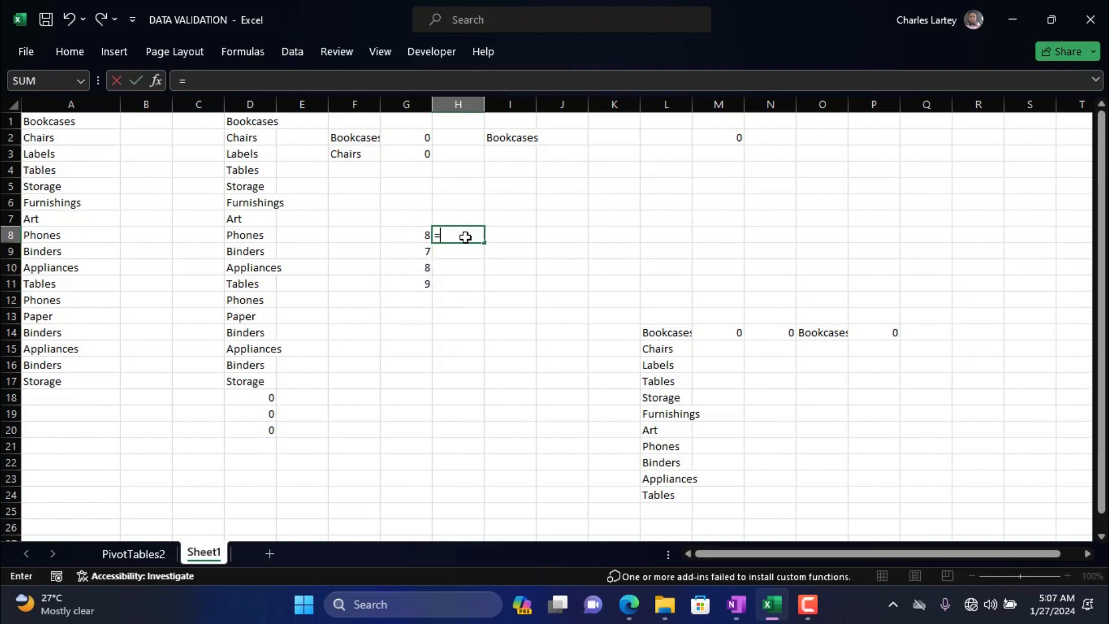
{"action": "left_click", "coordinate": [419, 234]}
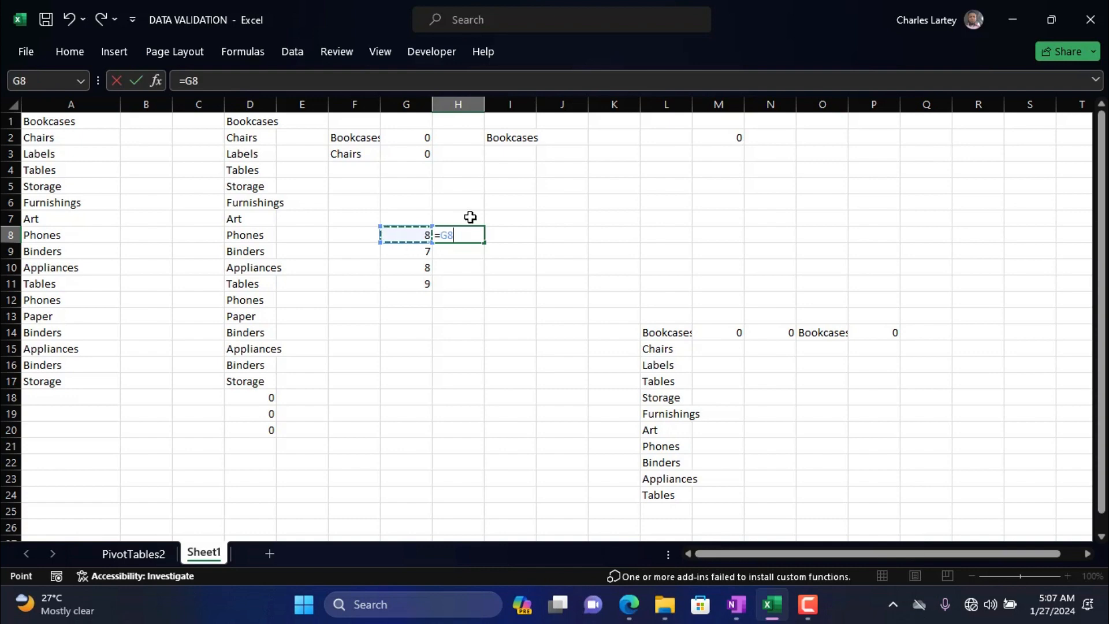
{"action": "left_click", "coordinate": [445, 218]}
{"action": "left_click", "coordinate": [416, 234]}
{"action": "type", "text": "*"}
{"action": "left_click", "coordinate": [446, 214]}
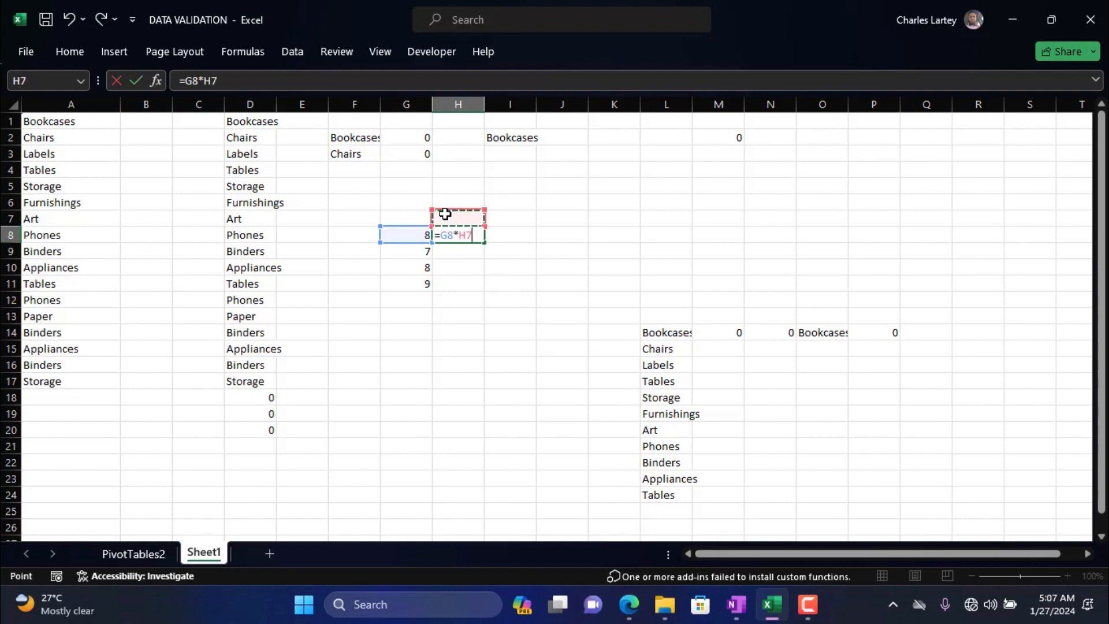
{"action": "key", "text": "Return"}
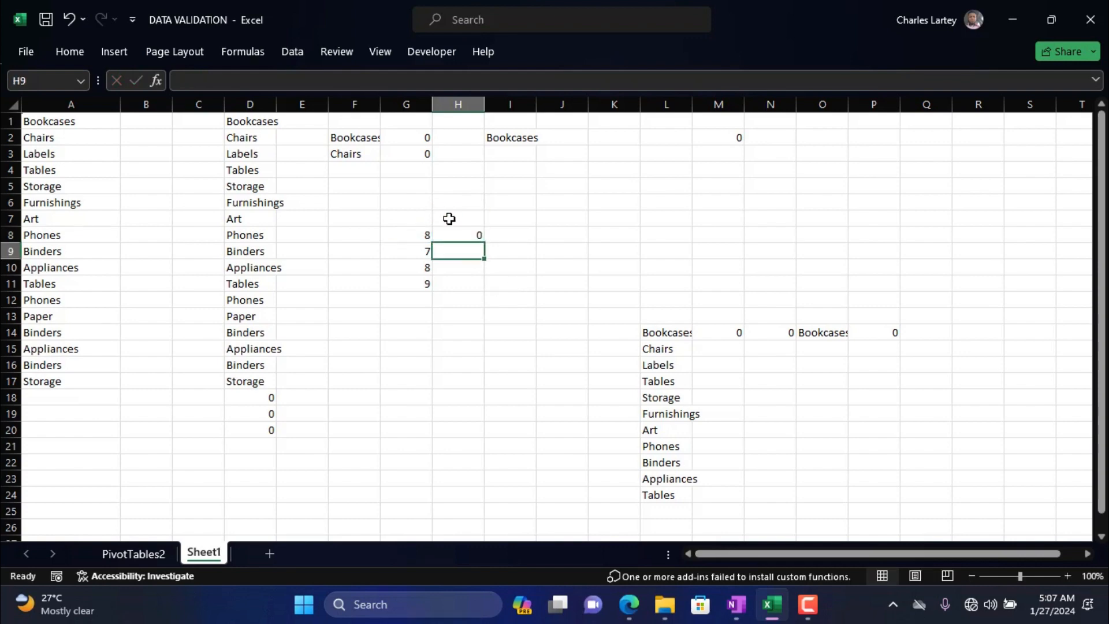
Enter 60 in cell H7 as the multiplier for the formula below it.
{"action": "left_click", "coordinate": [462, 219]}
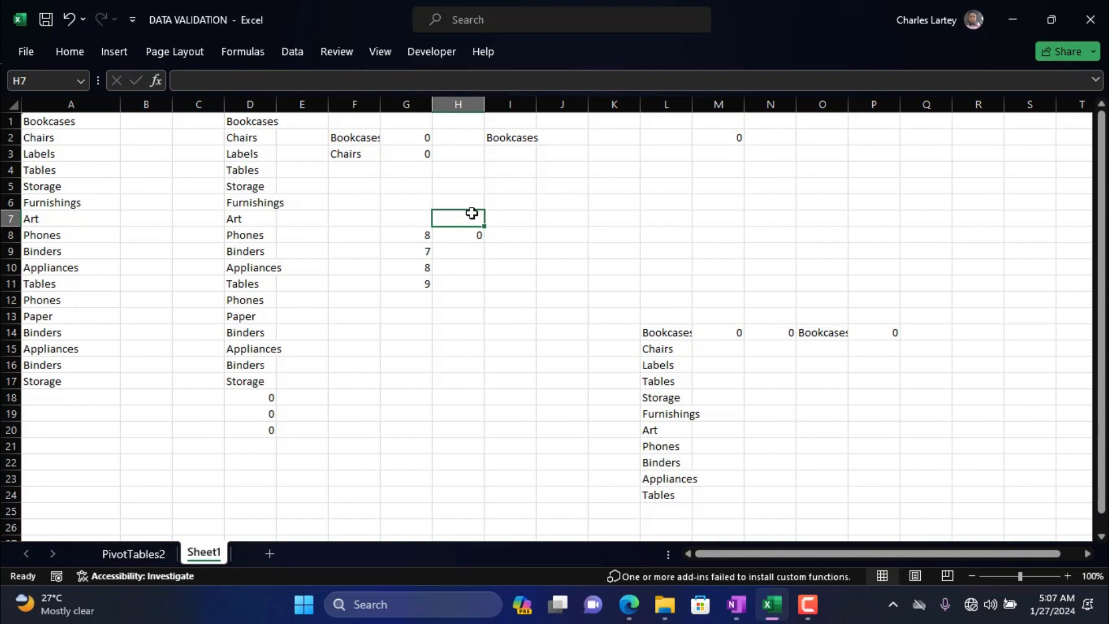
{"action": "type", "text": "60"}
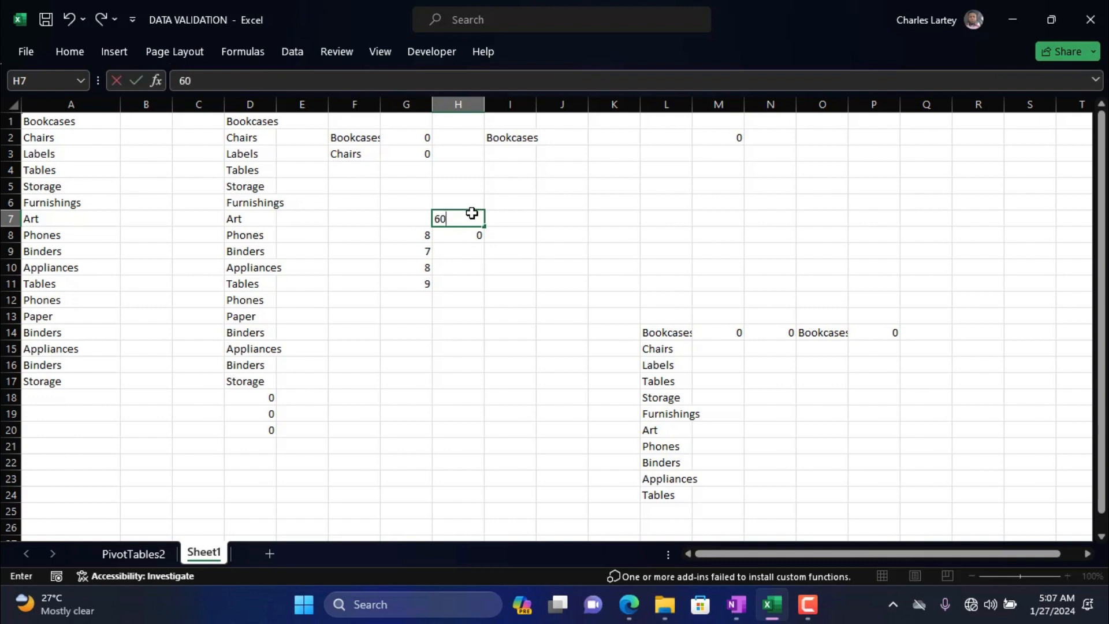
{"action": "left_click", "coordinate": [456, 252]}
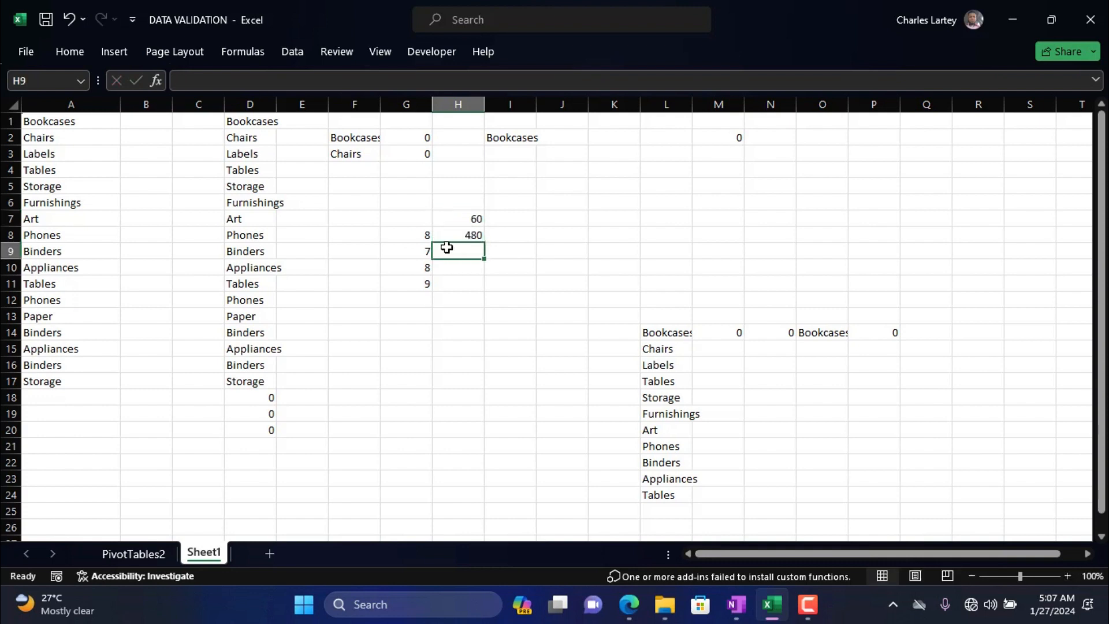
Examine the formula in H8 and the cells in columns G and H that it multiplies.
{"action": "left_click", "coordinate": [421, 237]}
{"action": "left_click", "coordinate": [463, 222]}
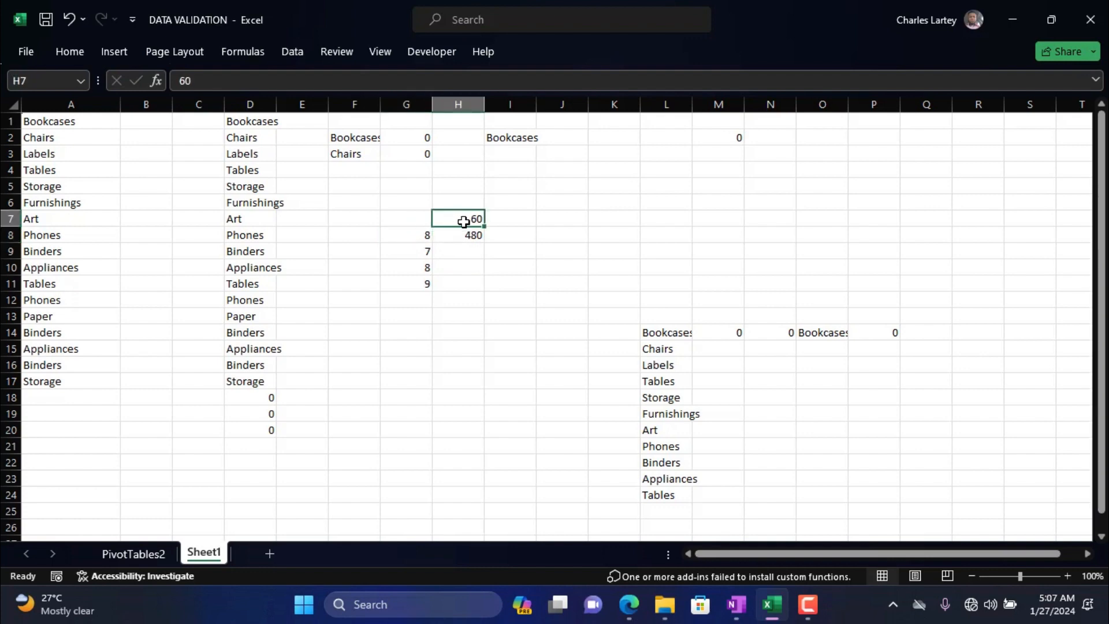
{"action": "left_click", "coordinate": [423, 252]}
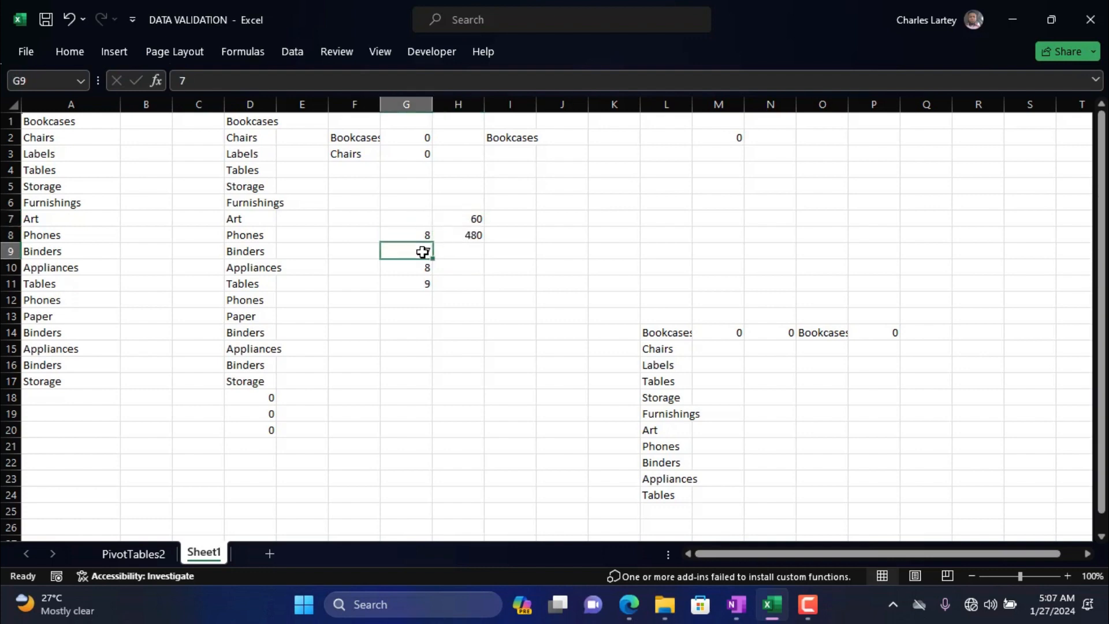
{"action": "left_click", "coordinate": [468, 217]}
{"action": "left_click", "coordinate": [468, 233]}
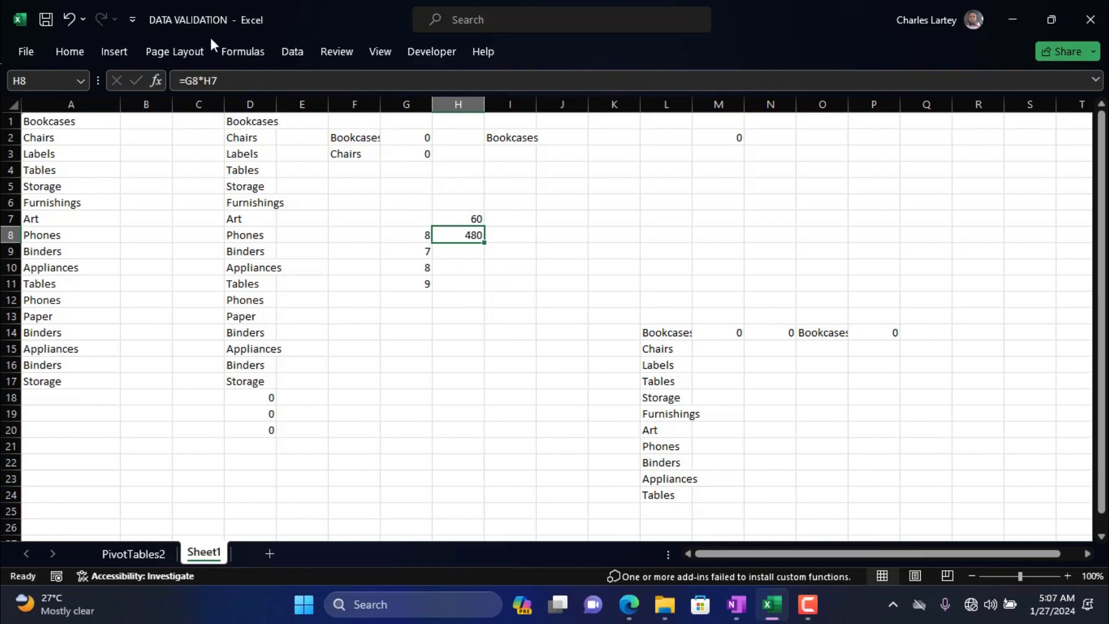
{"action": "left_click_drag", "start_coordinate": [221, 78], "coordinate": [179, 80]}
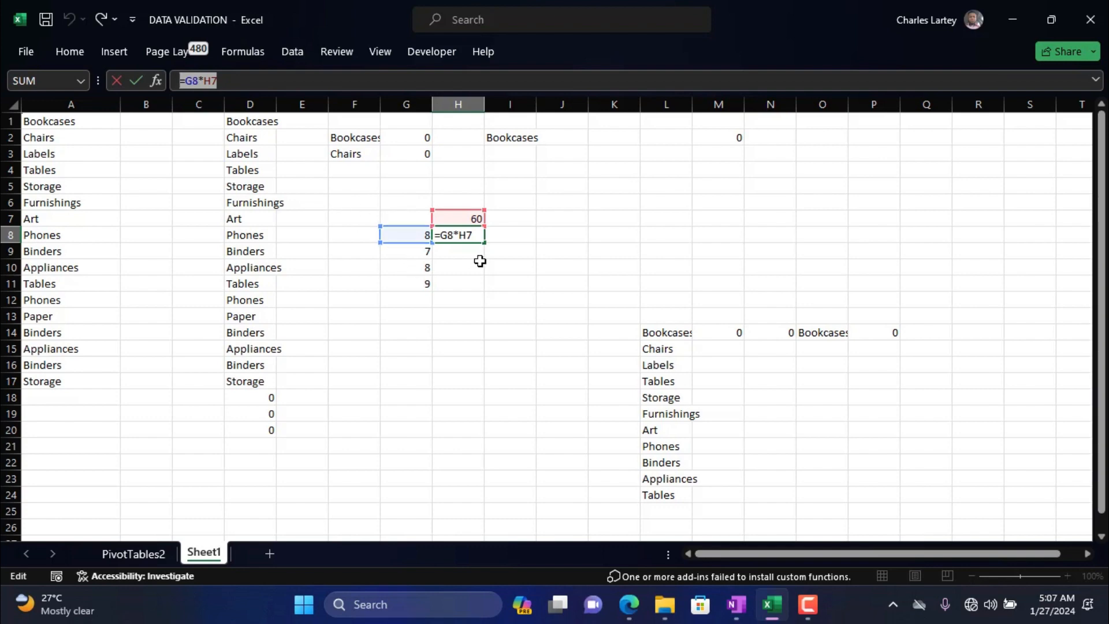
{"action": "key", "text": "Return"}
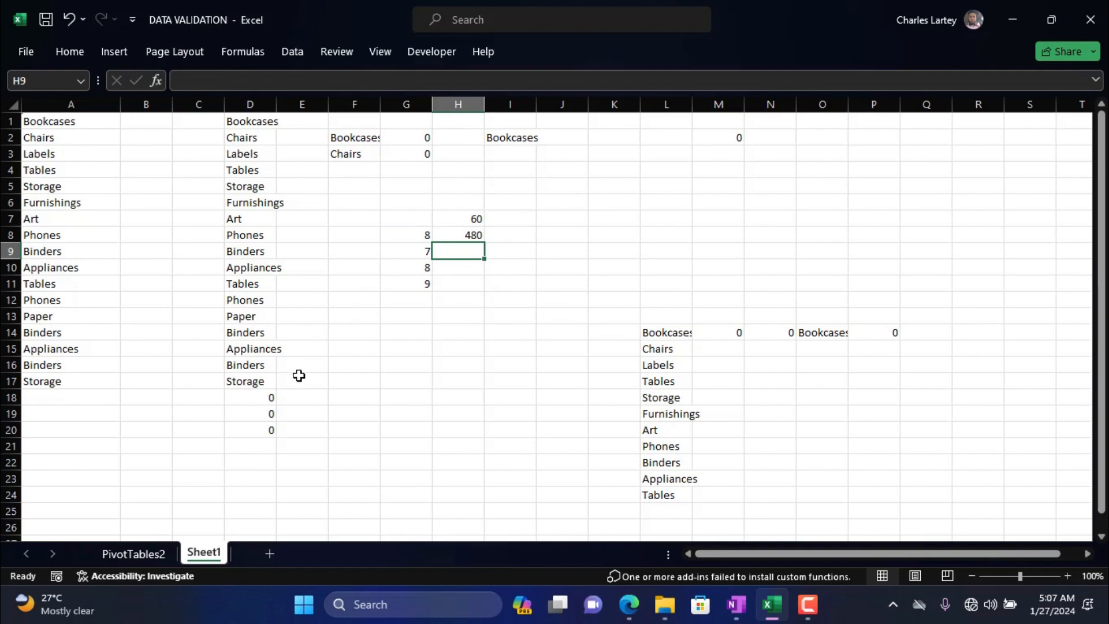
Make the reference in D17 absolute so that its formula reads =$A$17.
{"action": "left_click", "coordinate": [261, 383]}
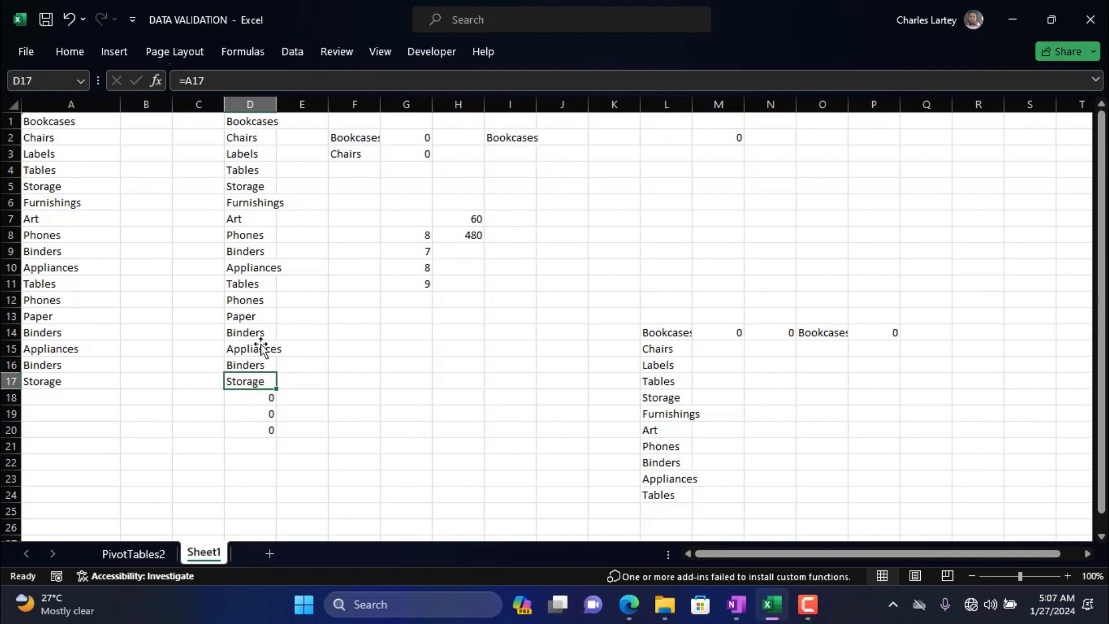
{"action": "left_click", "coordinate": [194, 81]}
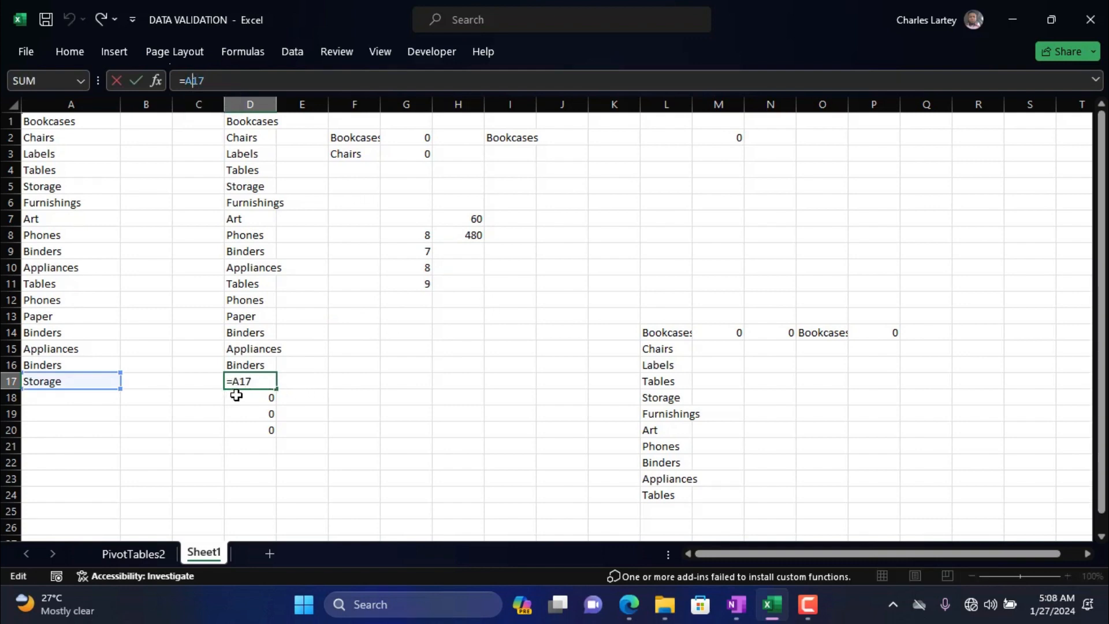
{"action": "key", "text": "F4"}
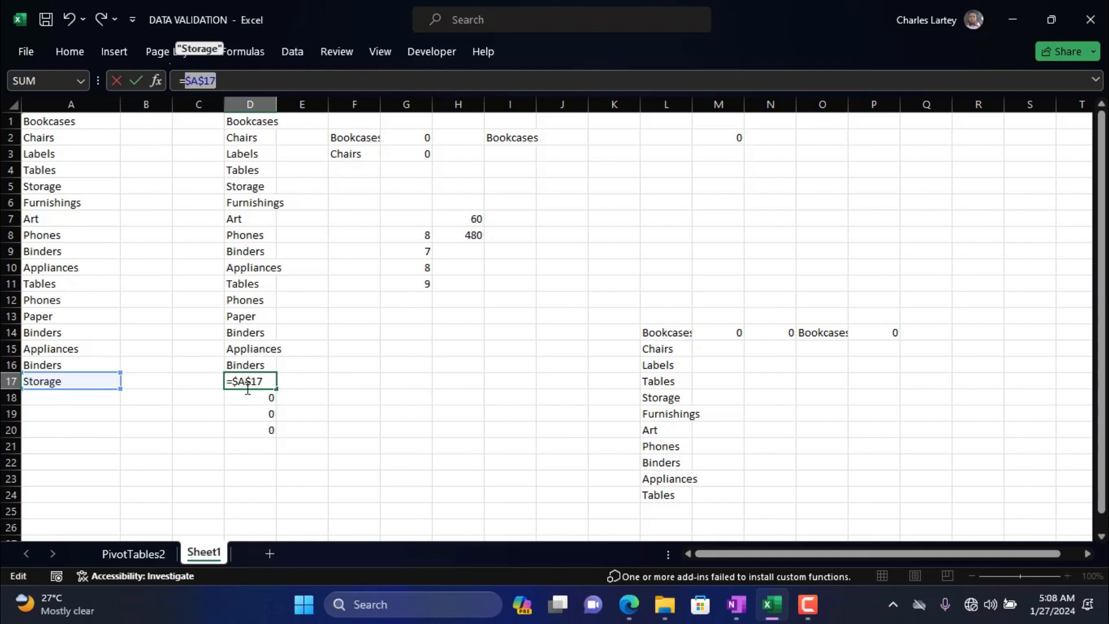
{"action": "key", "text": "Return"}
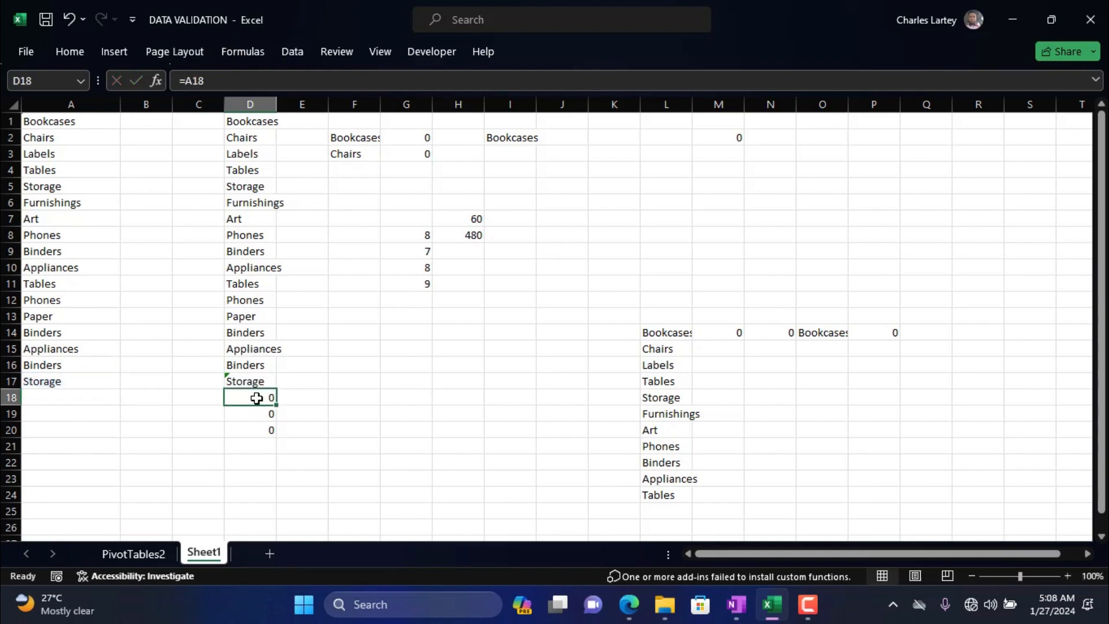
Copy the absolute formula in D17 to cell H17 and inspect the pasted reference.
{"action": "left_click", "coordinate": [254, 381]}
{"action": "key", "text": "ctrl+c"}
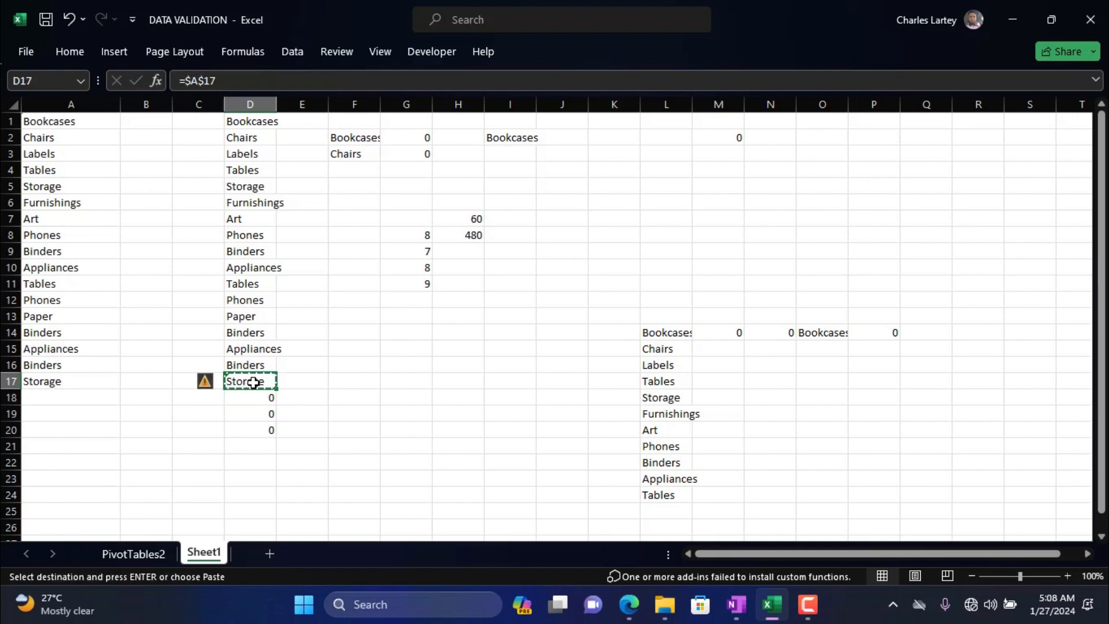
{"action": "left_click", "coordinate": [451, 381]}
{"action": "key", "text": "ctrl+v"}
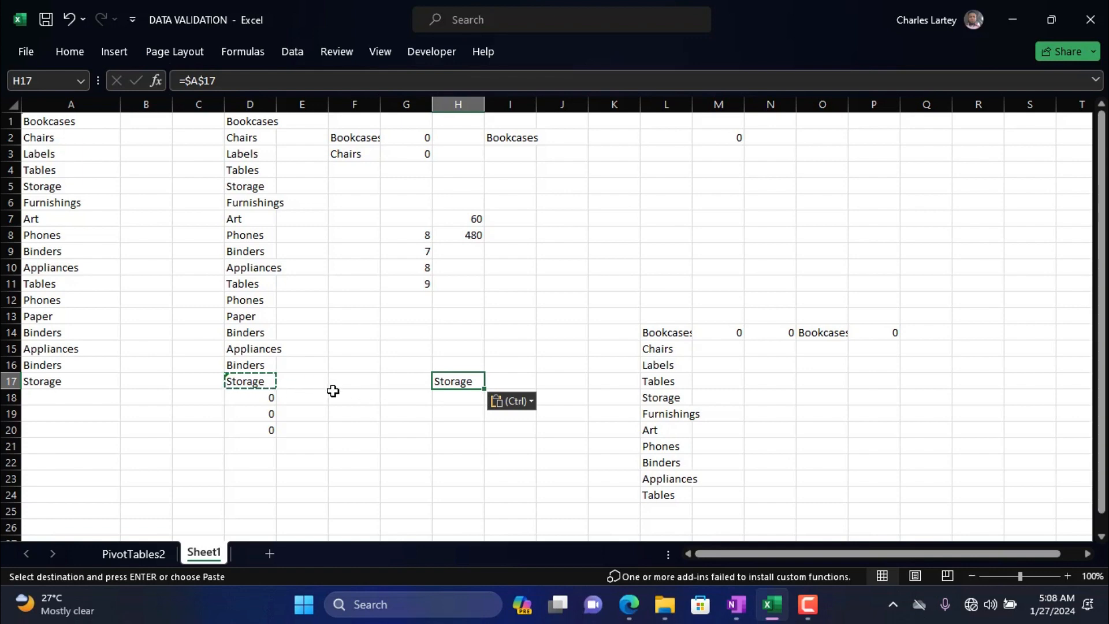
{"action": "key", "text": "Escape"}
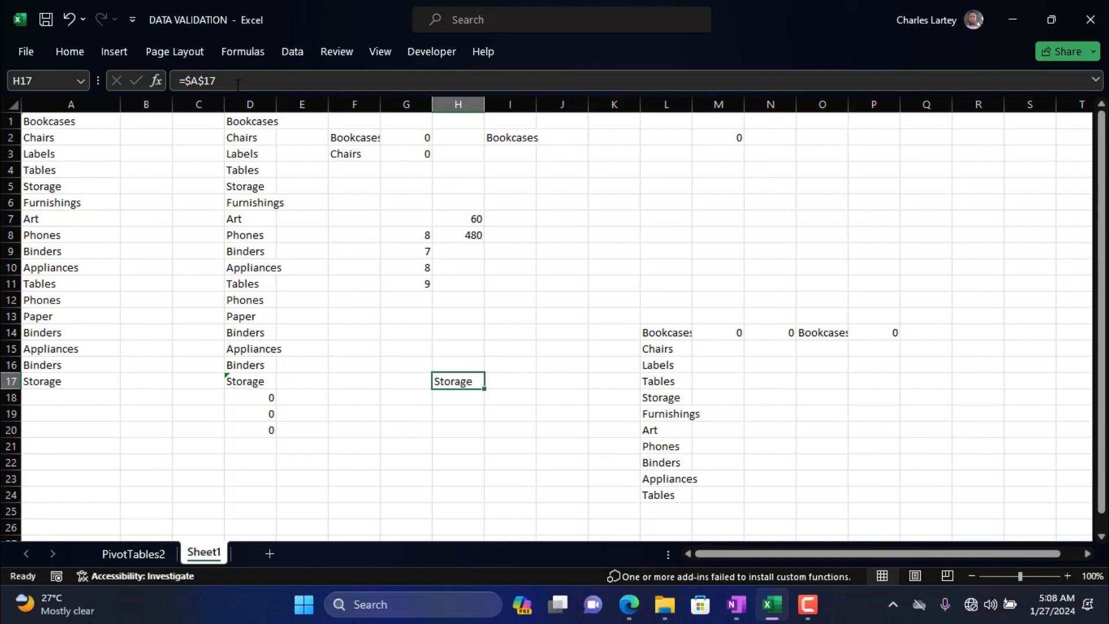
{"action": "left_click_drag", "start_coordinate": [234, 85], "coordinate": [179, 81]}
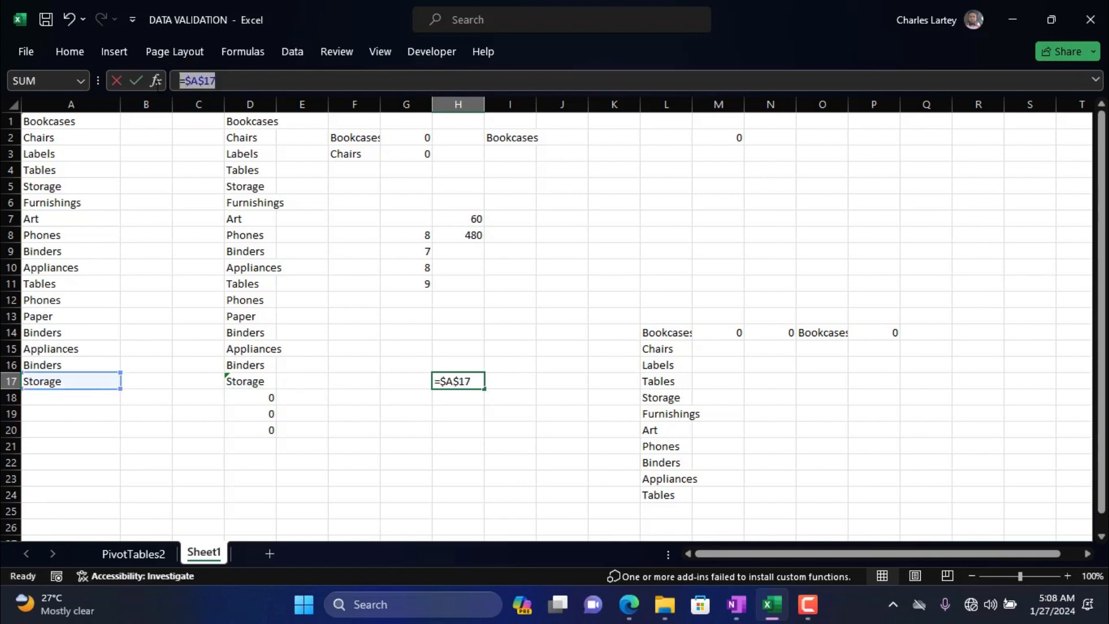
{"action": "left_click_drag", "start_coordinate": [157, 83], "coordinate": [431, 308]}
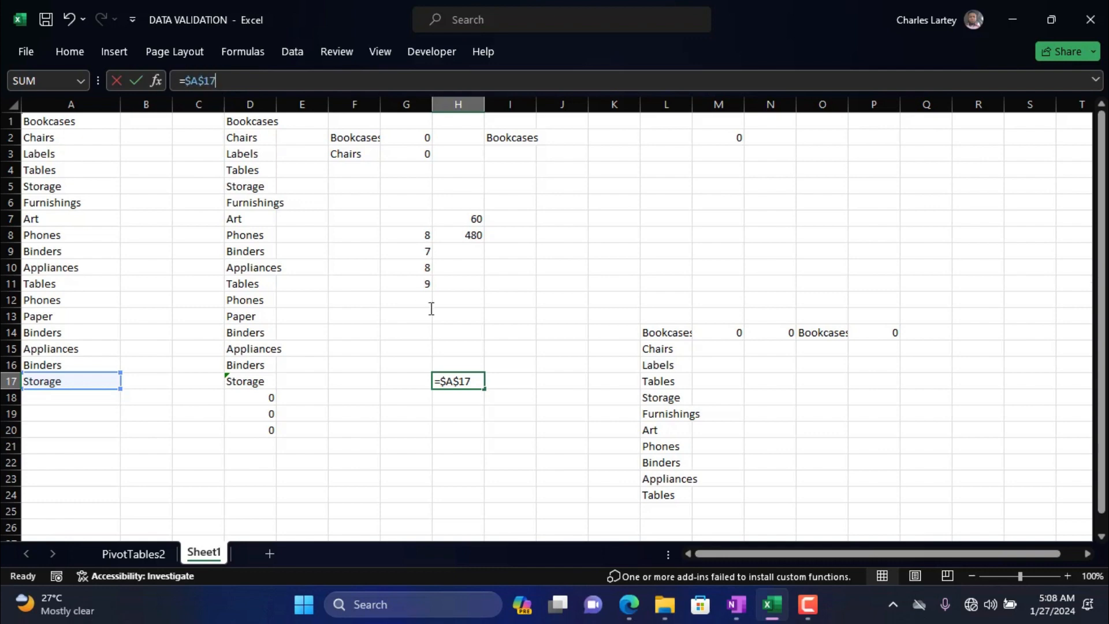
Fill the formula in D17 down to D22 and check the references in the filled cells.
{"action": "left_click", "coordinate": [274, 384]}
{"action": "left_click_drag", "start_coordinate": [275, 388], "coordinate": [268, 477]}
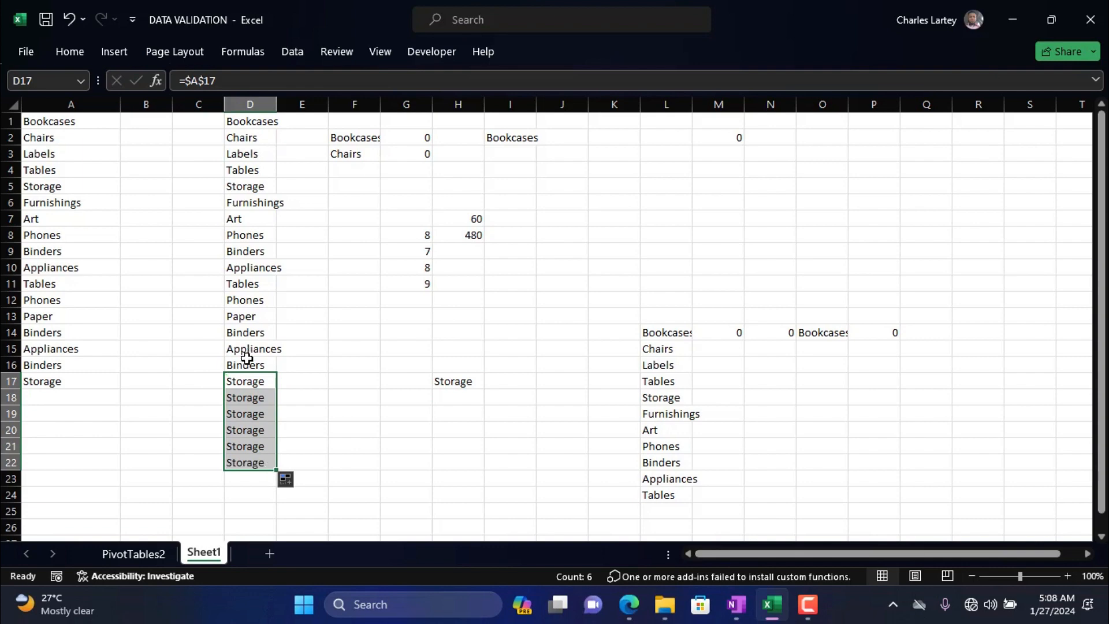
{"action": "left_click", "coordinate": [241, 377]}
{"action": "key", "text": "Down"}
{"action": "key", "text": "Down"}
{"action": "key", "text": "Down"}
{"action": "key", "text": "Down"}
{"action": "key", "text": "Down"}
{"action": "key", "text": "Up"}
{"action": "key", "text": "Up"}
{"action": "key", "text": "Up"}
{"action": "key", "text": "Up"}
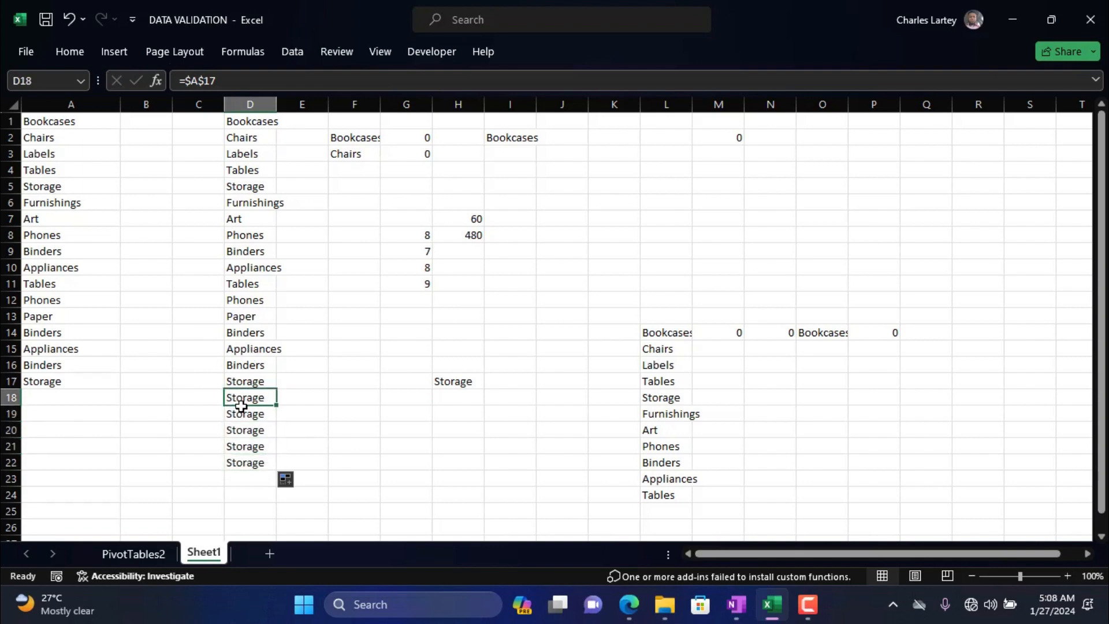
Change the formula in D17 to the mixed reference =$A17, keeping only the column absolute.
{"action": "left_click", "coordinate": [248, 382]}
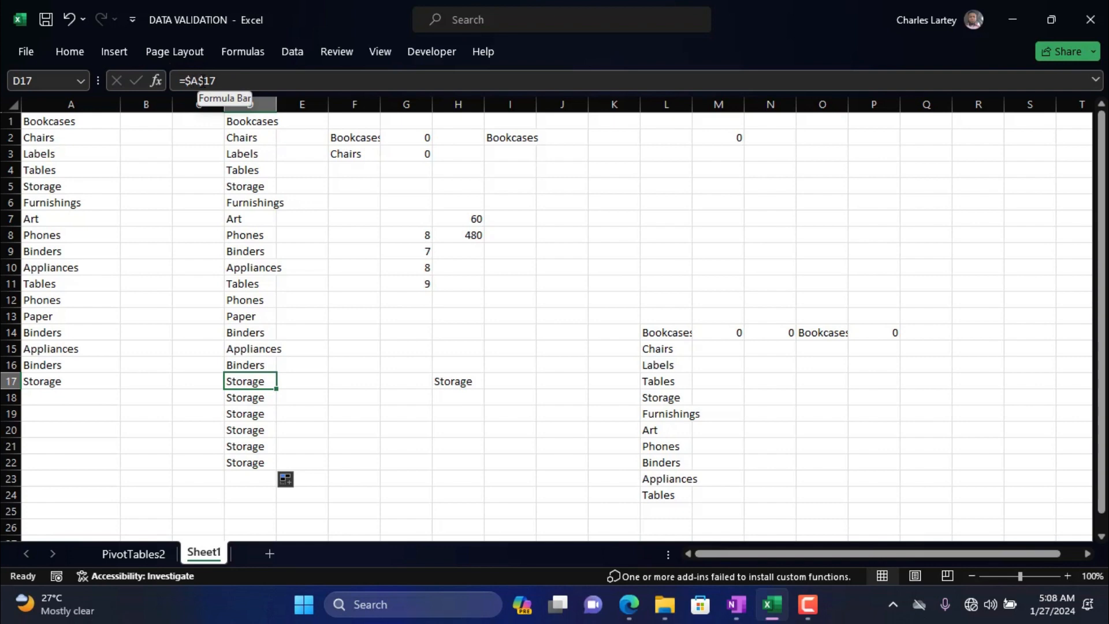
{"action": "left_click", "coordinate": [204, 80]}
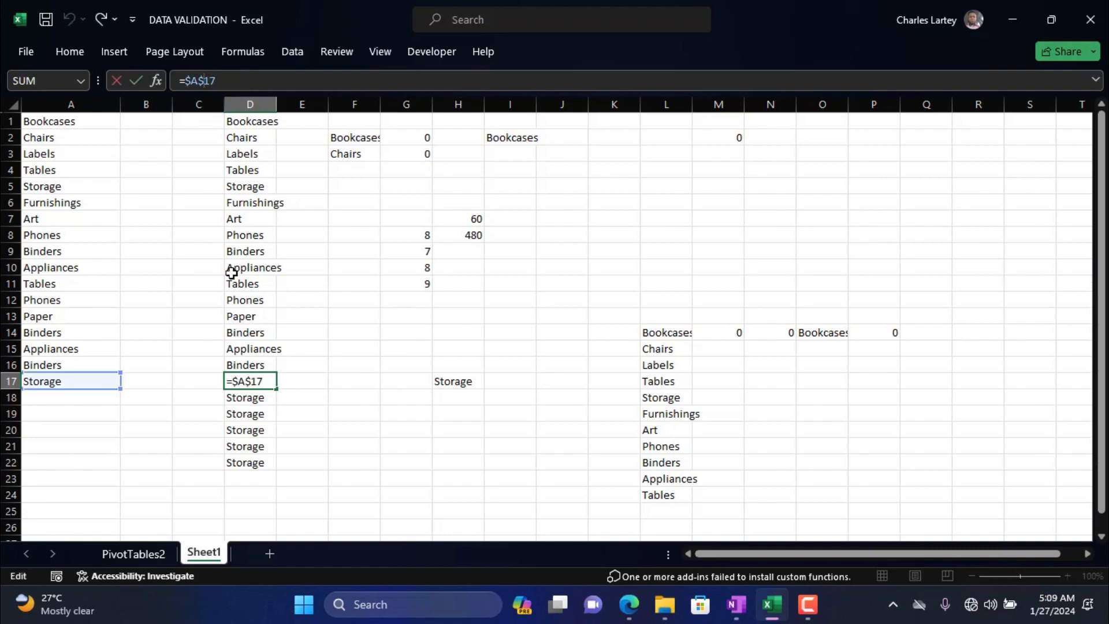
{"action": "key", "text": "BackSpace"}
{"action": "left_click", "coordinate": [205, 80]}
{"action": "key", "text": "Return"}
{"action": "left_click", "coordinate": [258, 384]}
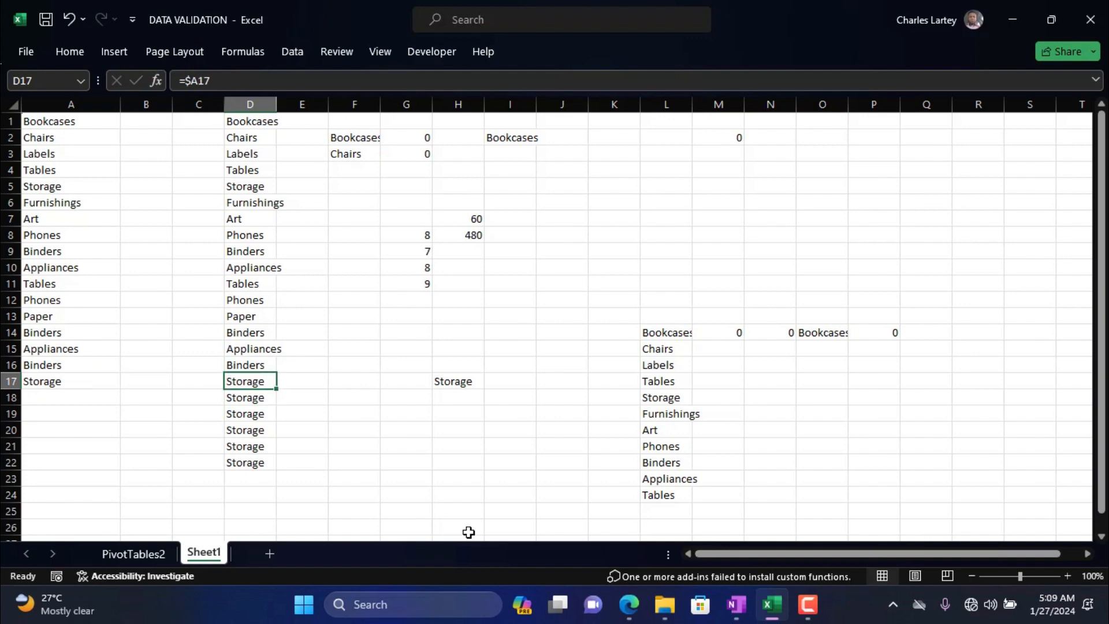
Fill the mixed-reference formula in D17 down to D22.
{"action": "key", "text": "ctrl+c"}
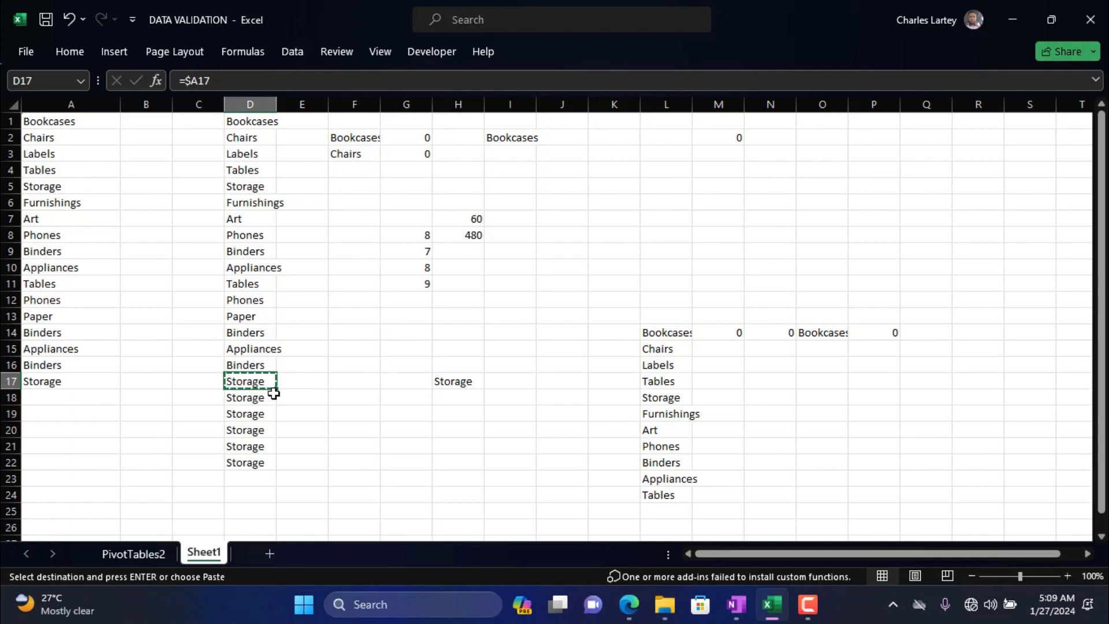
{"action": "key", "text": "Escape"}
{"action": "left_click_drag", "start_coordinate": [275, 388], "coordinate": [275, 465]}
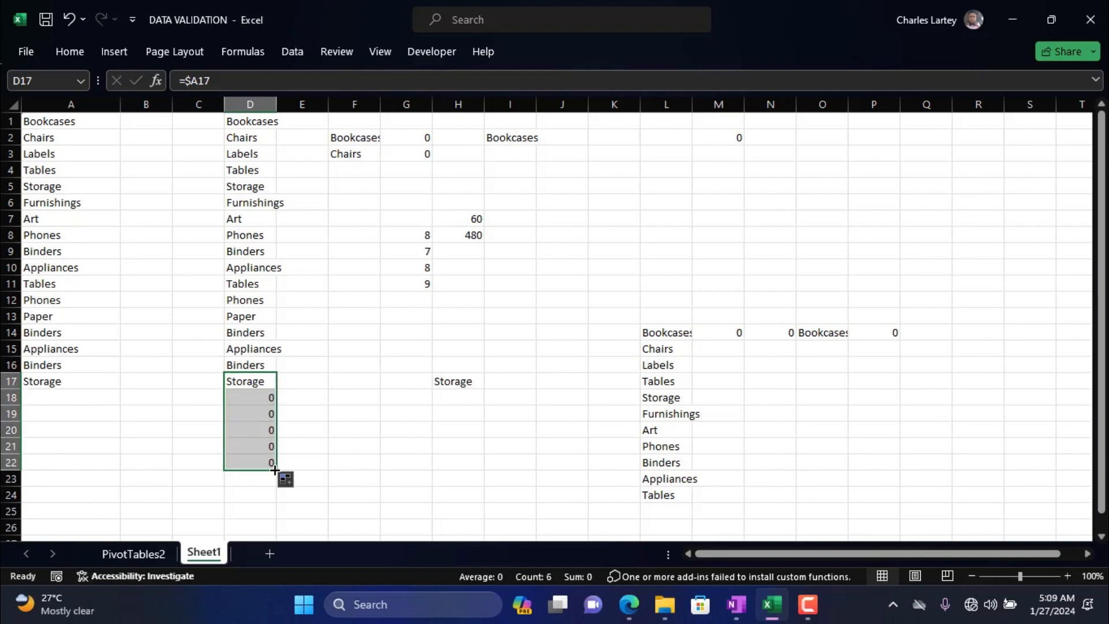
Fill the formula in D17 across to F17 and inspect the copies, and fill E17 down to E23.
{"action": "left_click", "coordinate": [265, 381]}
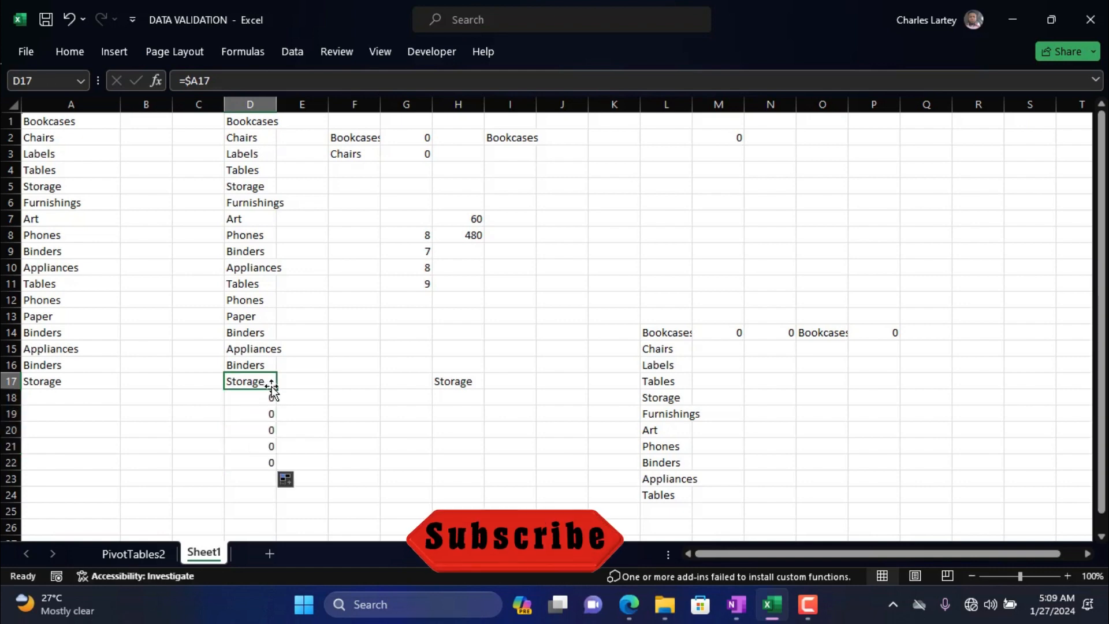
{"action": "left_click_drag", "start_coordinate": [275, 390], "coordinate": [371, 386]}
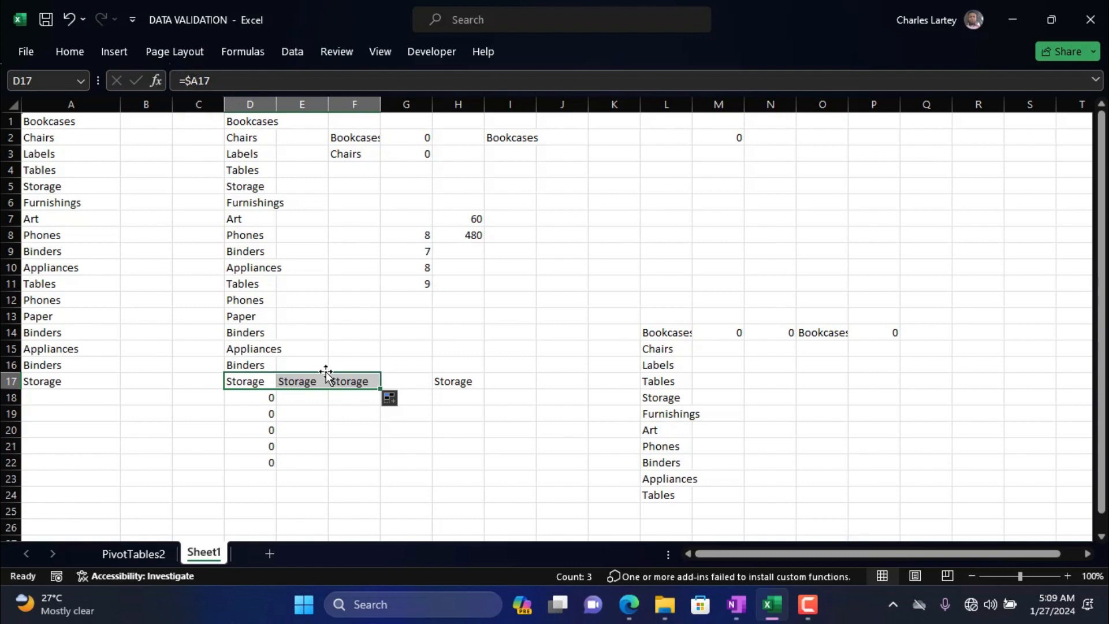
{"action": "left_click", "coordinate": [310, 381]}
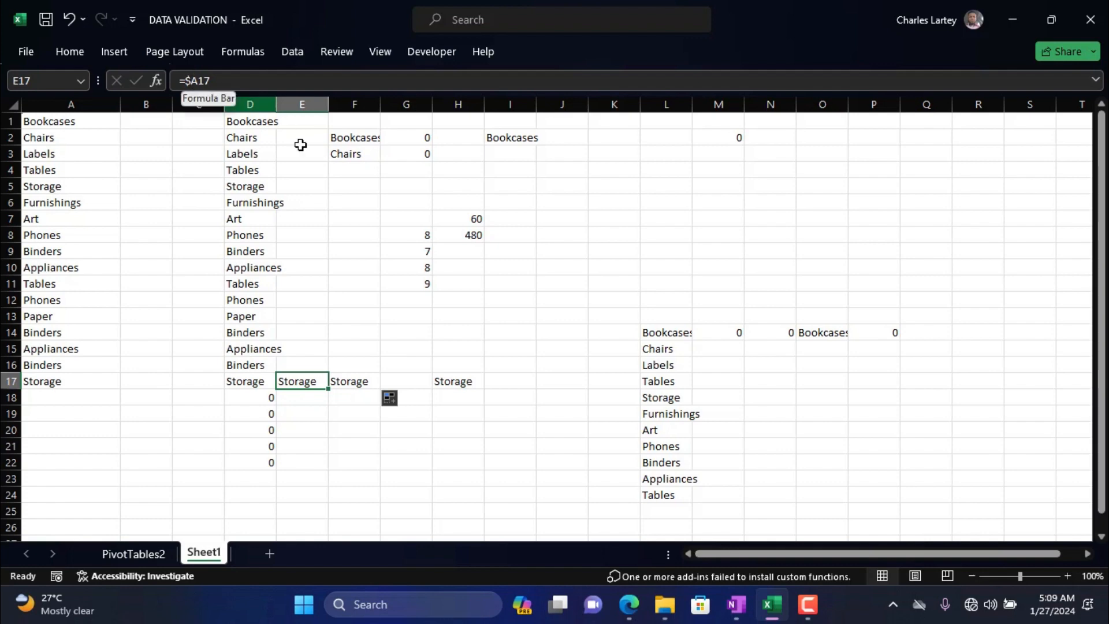
{"action": "left_click", "coordinate": [352, 380]}
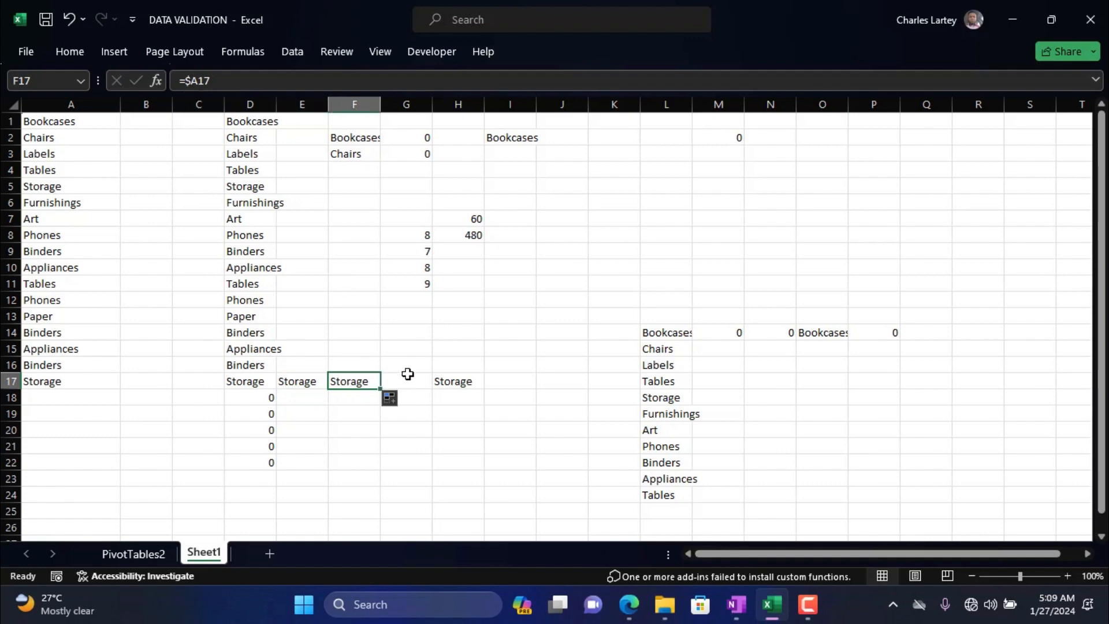
{"action": "left_click", "coordinate": [410, 379]}
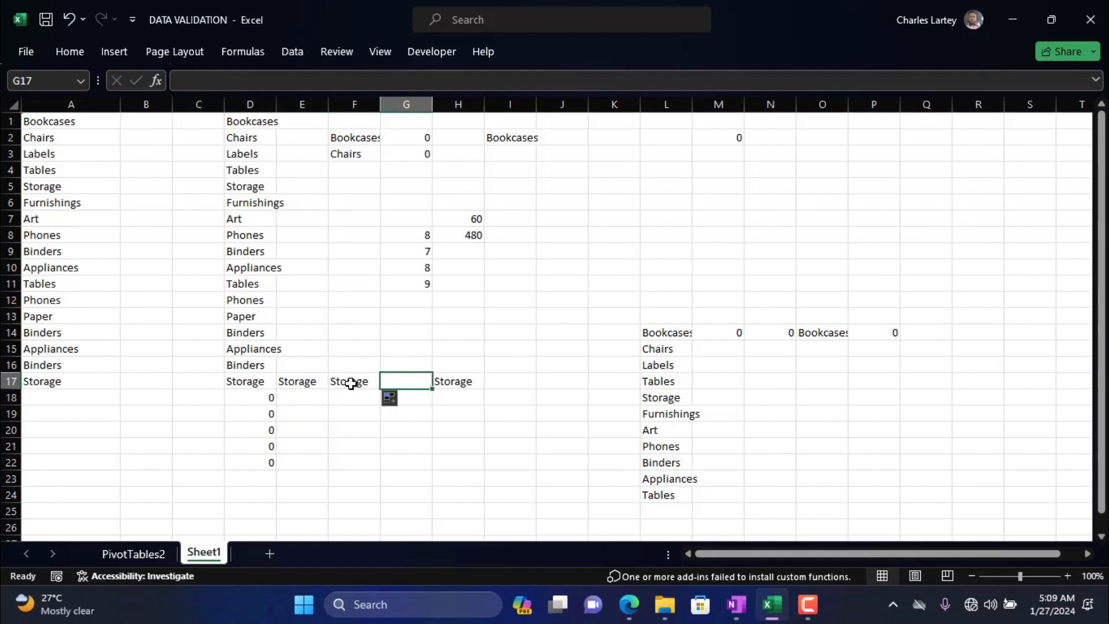
{"action": "left_click", "coordinate": [310, 381]}
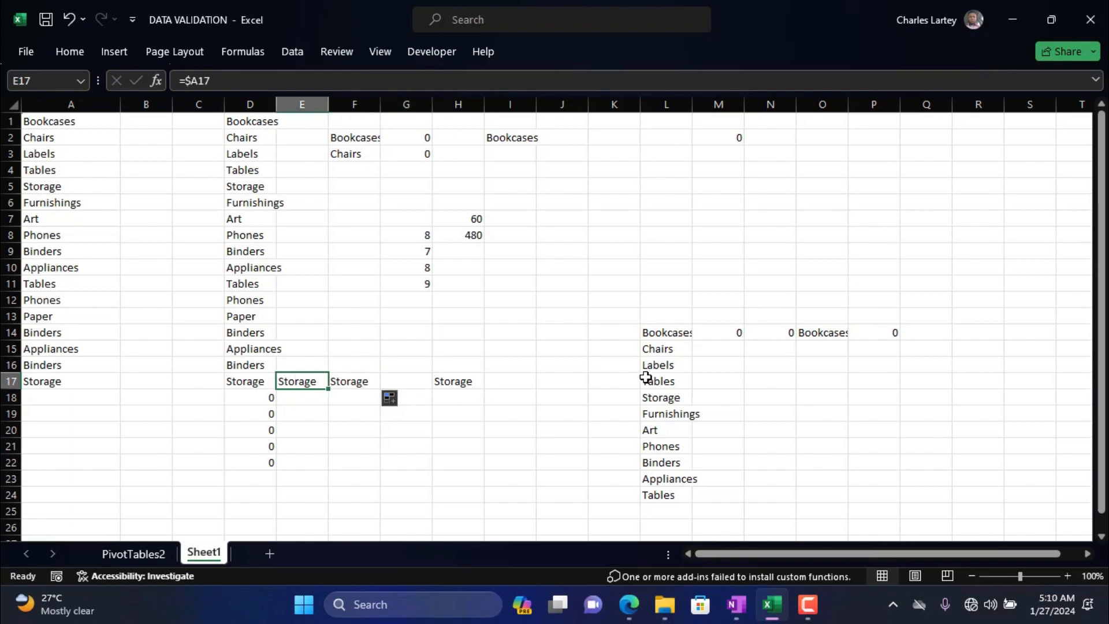
{"action": "left_click_drag", "start_coordinate": [329, 388], "coordinate": [321, 486]}
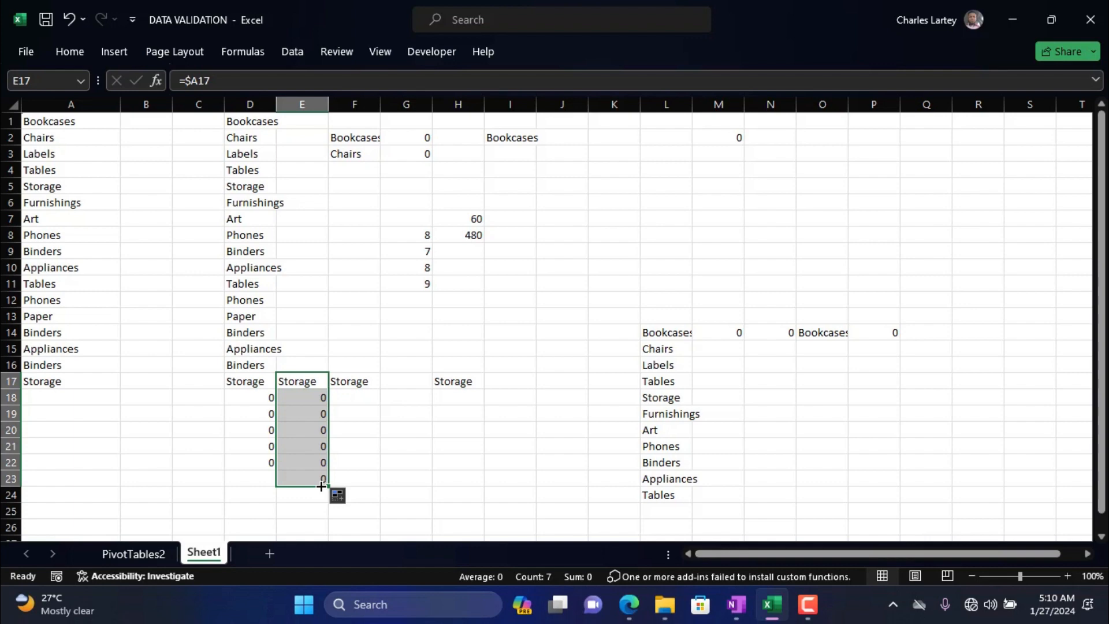
Change the formula in E17 to the mixed reference =A$17, with only the row absolute.
{"action": "double_click", "coordinate": [201, 80]}
{"action": "left_click", "coordinate": [190, 81]}
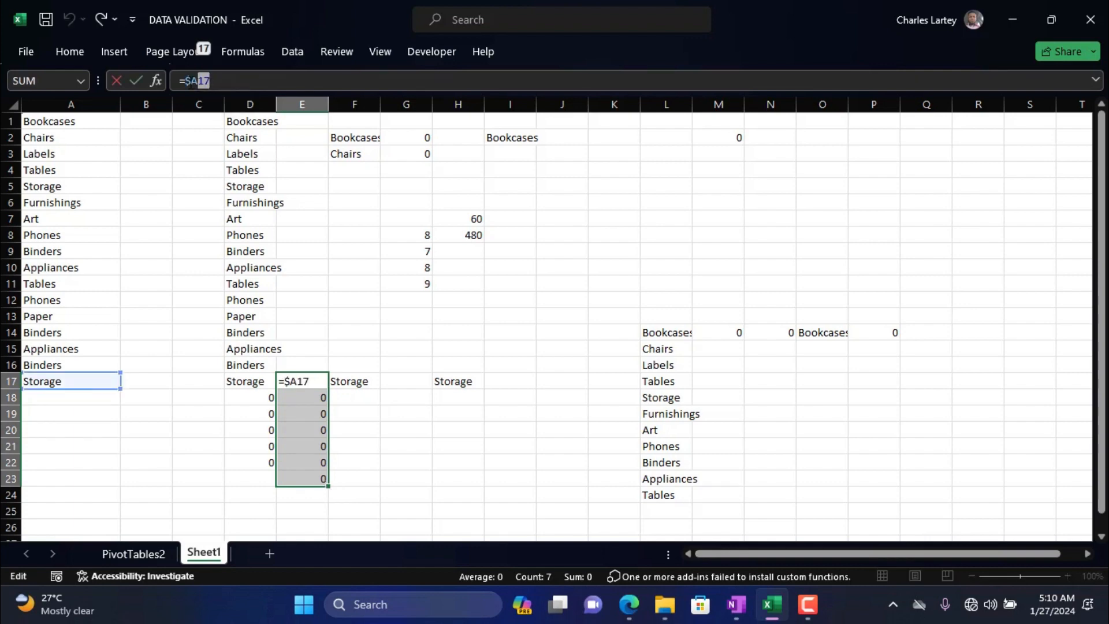
{"action": "key", "text": "BackSpace"}
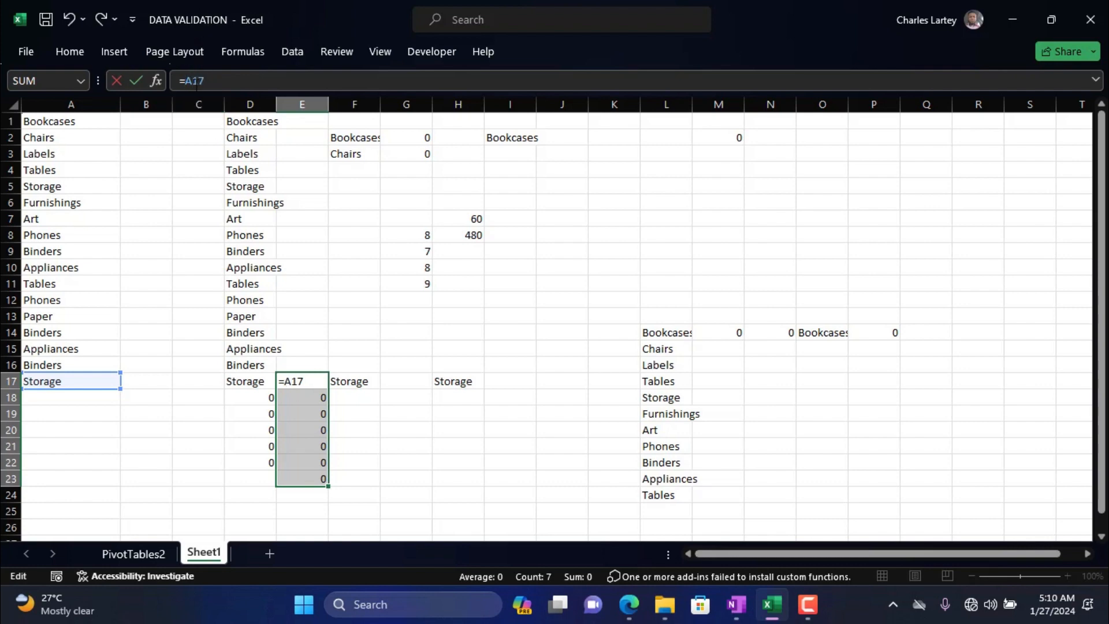
{"action": "key", "text": "F4"}
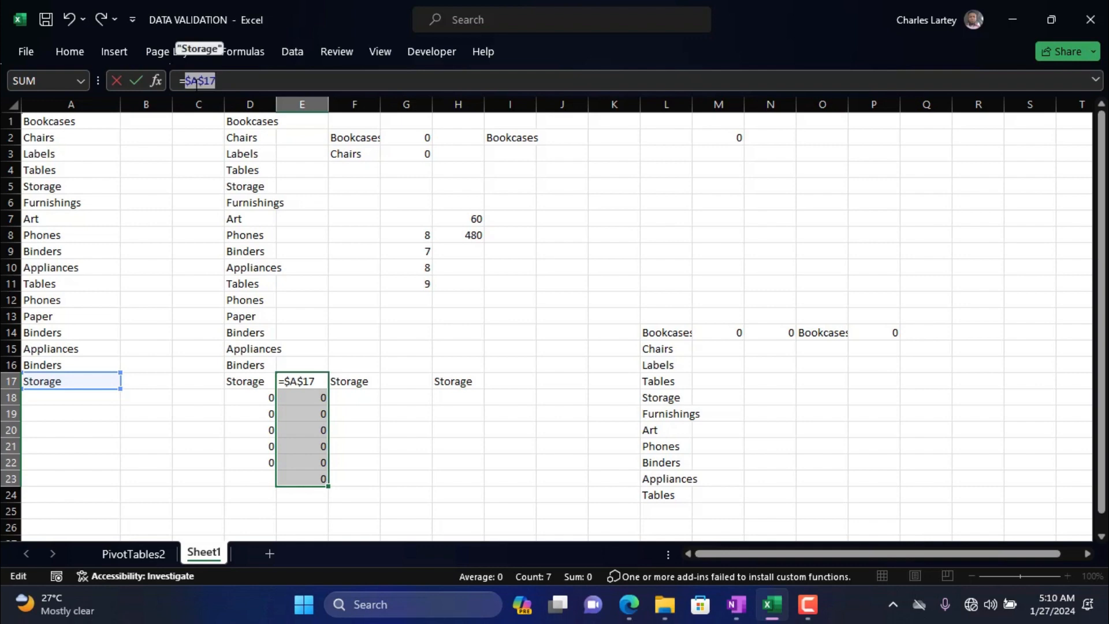
{"action": "key", "text": "F4"}
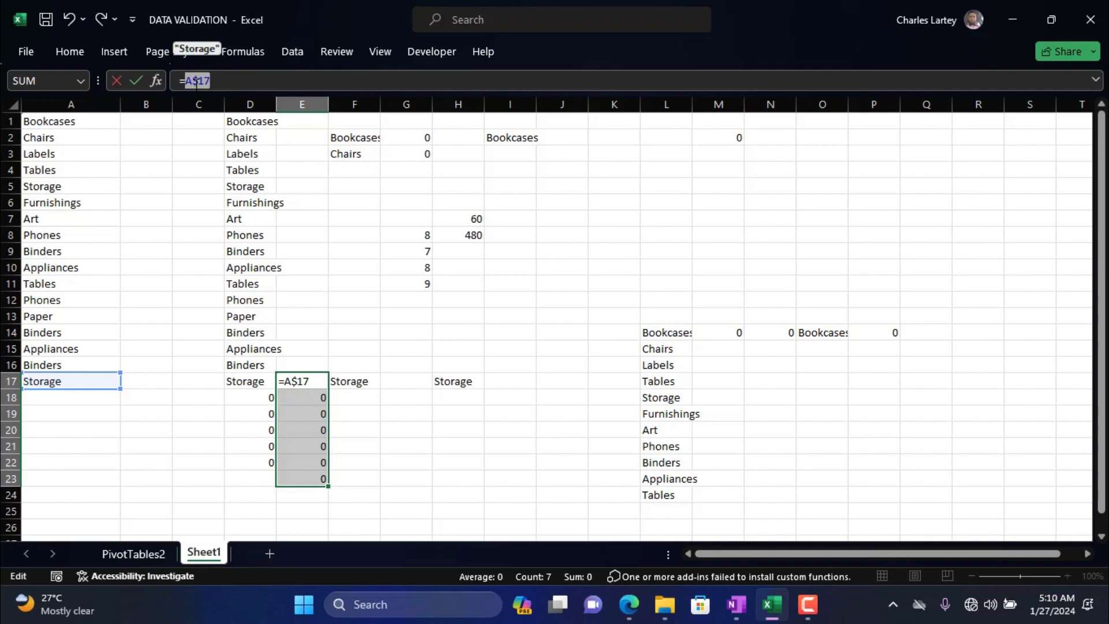
{"action": "key", "text": "F4"}
{"action": "key", "text": "F4"}
{"action": "key", "text": "F4"}
{"action": "key", "text": "F4"}
{"action": "key", "text": "F4"}
{"action": "key", "text": "Return"}
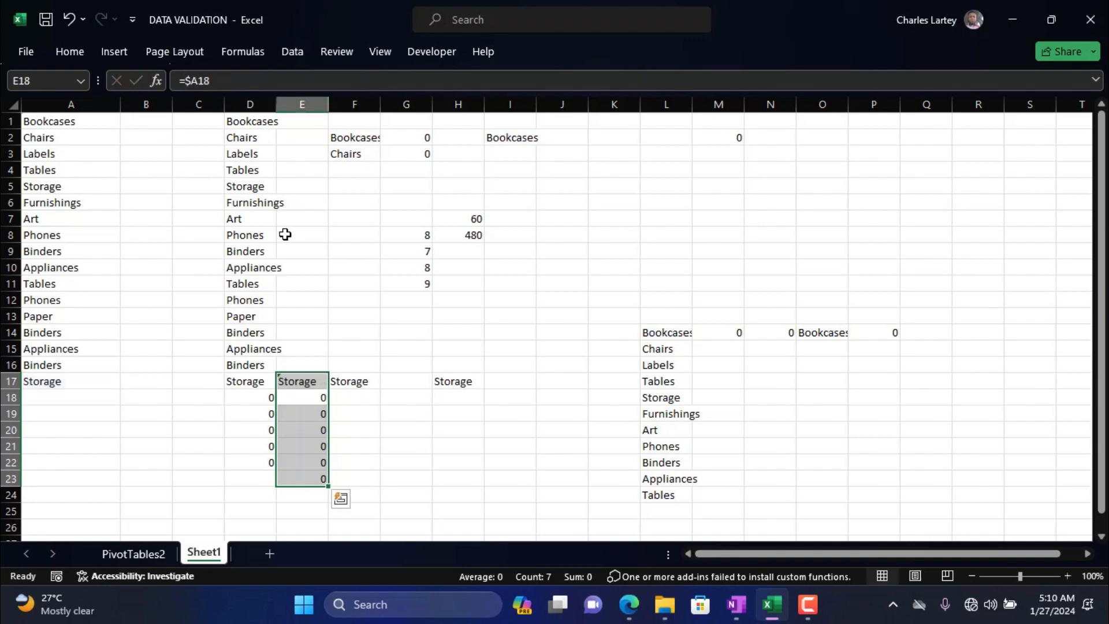
Fill the row-absolute formula in E17 across to H17.
{"action": "left_click", "coordinate": [312, 383]}
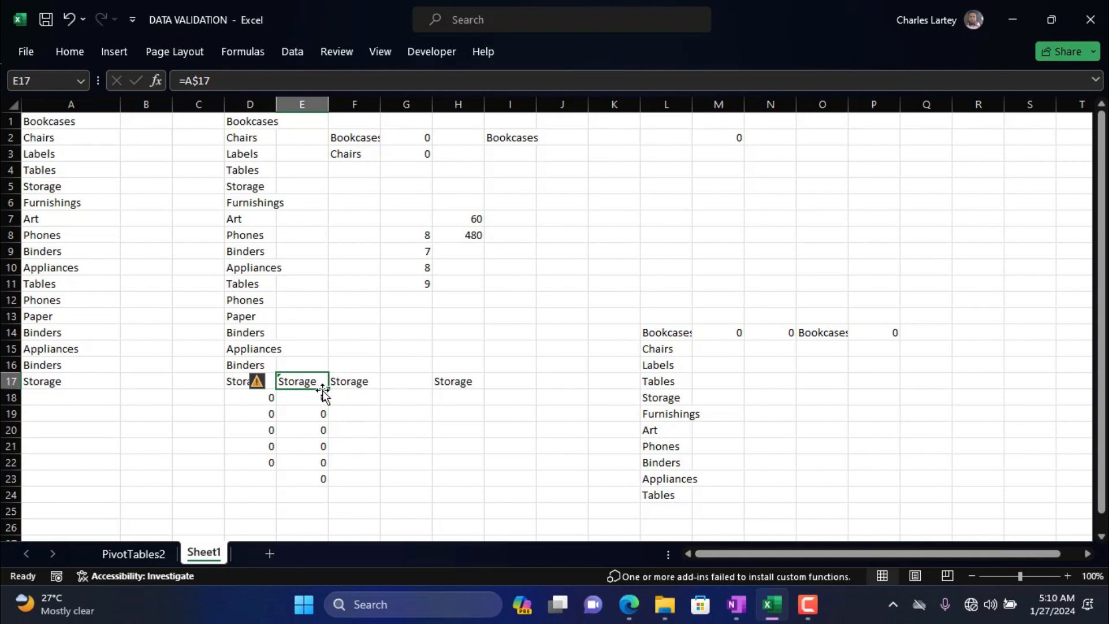
{"action": "left_click_drag", "start_coordinate": [325, 392], "coordinate": [471, 388]}
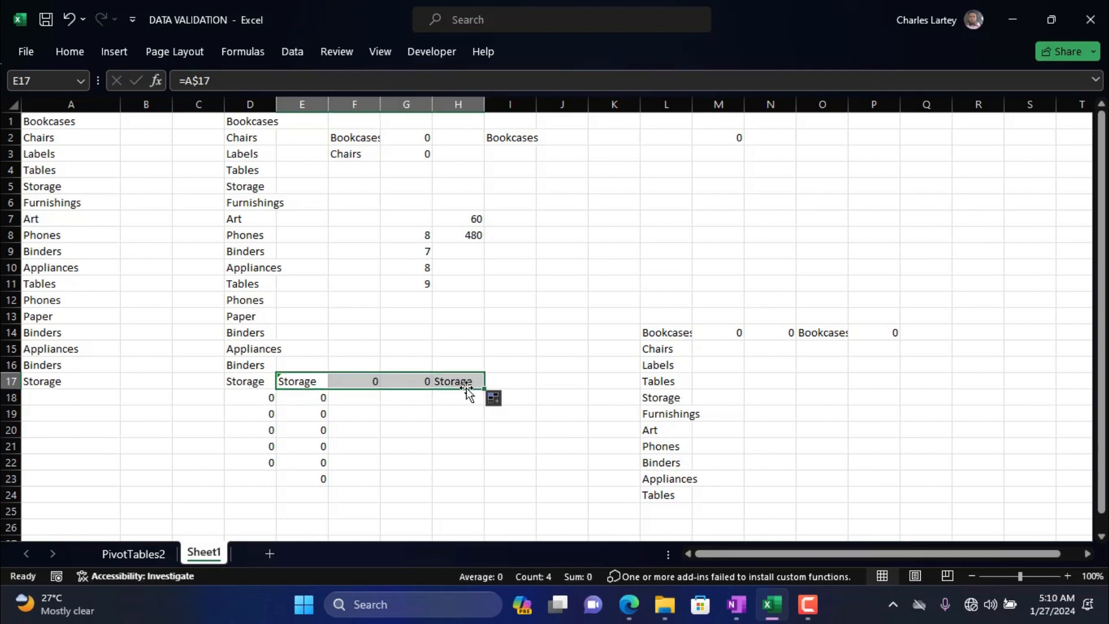
{"action": "left_click", "coordinate": [257, 254]}
Clear the trial formulas in columns D to H from row 17 down to row 23.
{"action": "left_click_drag", "start_coordinate": [251, 386], "coordinate": [477, 502]}
{"action": "key", "text": "Delete"}
{"action": "left_click", "coordinate": [253, 328]}
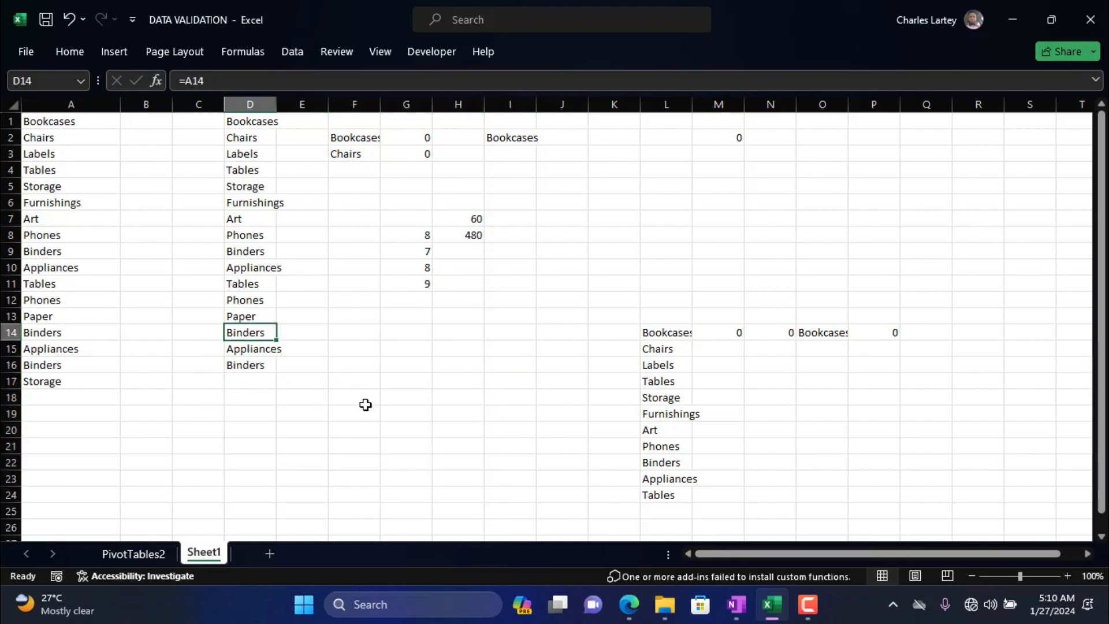
Enter the numbers 1, 2, 3, 4 and 5 down column B in cells B19 to B23.
{"action": "left_click", "coordinate": [158, 419]}
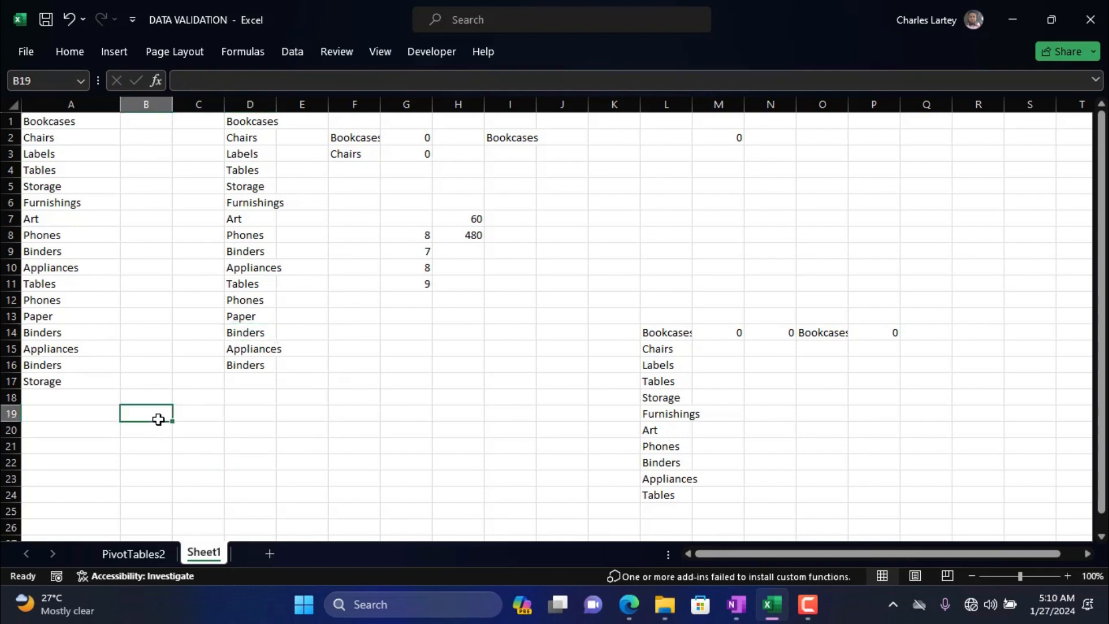
{"action": "type", "text": "1"}
{"action": "key", "text": "Return"}
{"action": "type", "text": "2"}
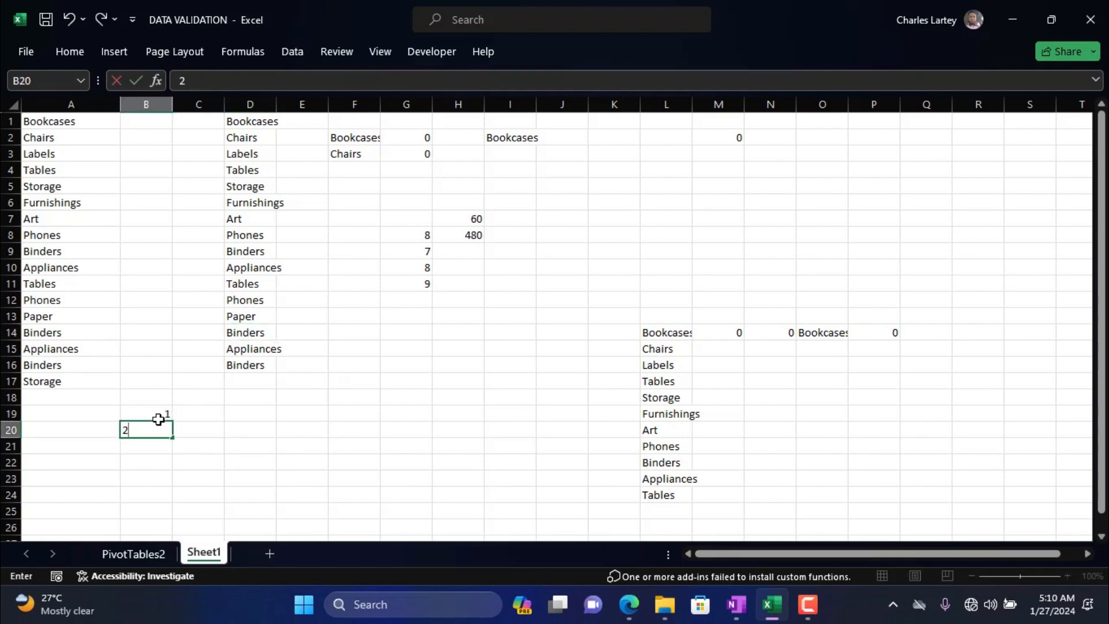
{"action": "key", "text": "Return"}
{"action": "type", "text": "3"}
{"action": "key", "text": "Return"}
{"action": "type", "text": "4"}
{"action": "key", "text": "Return"}
{"action": "type", "text": "5"}
Enter 23, 45, 56 and 67 down column C in cells C19 to C22.
{"action": "left_click", "coordinate": [174, 415]}
{"action": "type", "text": "23"}
{"action": "key", "text": "Return"}
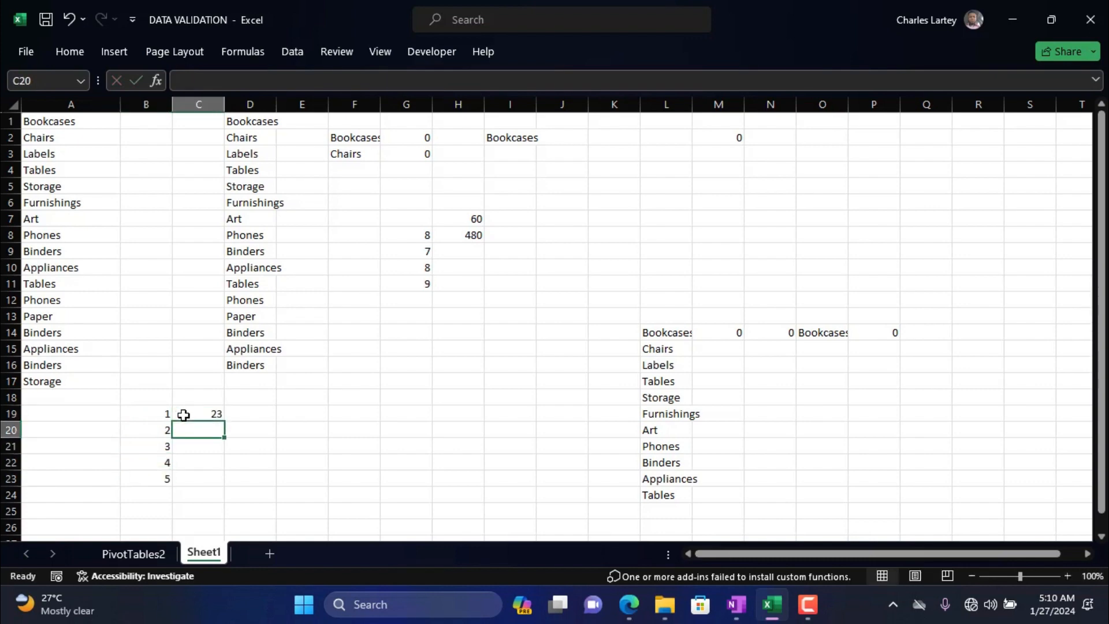
{"action": "type", "text": "45"}
{"action": "key", "text": "Return"}
{"action": "type", "text": "56"}
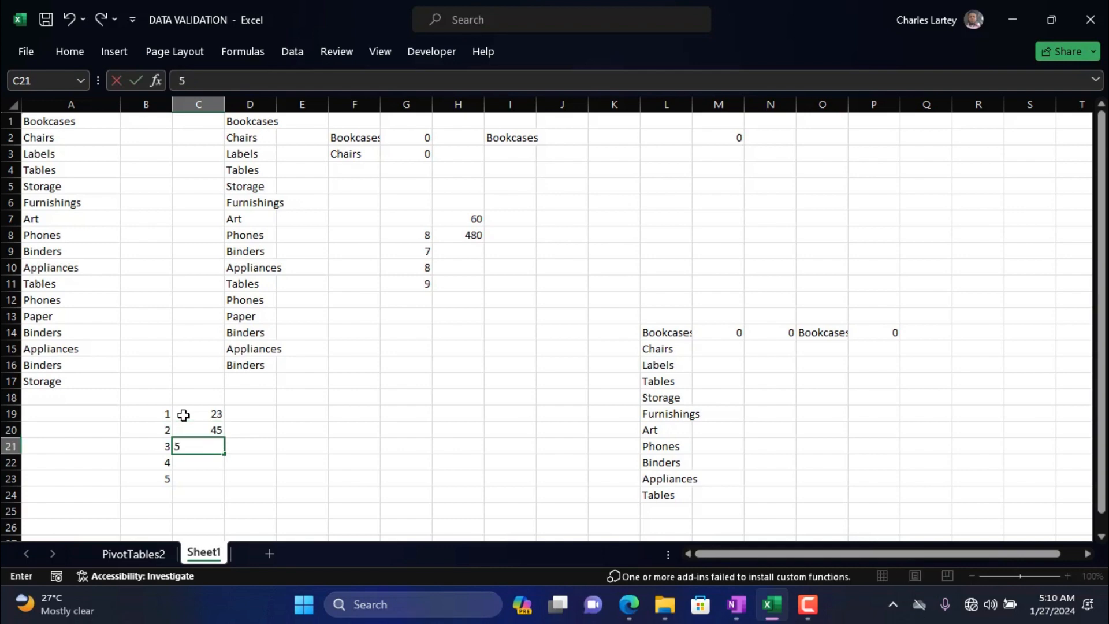
{"action": "key", "text": "Return"}
{"action": "type", "text": "67"}
{"action": "key", "text": "Return"}
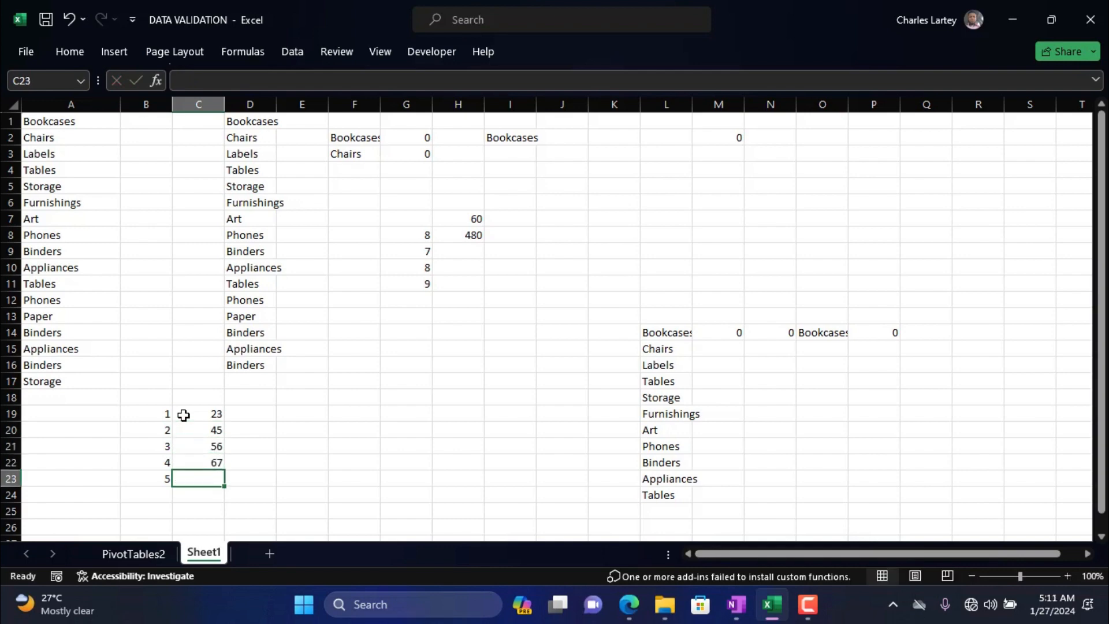
Enter 67, 78, 88, 88 and 99 down column D in cells D19 to D23.
{"action": "left_click", "coordinate": [238, 415]}
{"action": "type", "text": "67"}
{"action": "key", "text": "Return"}
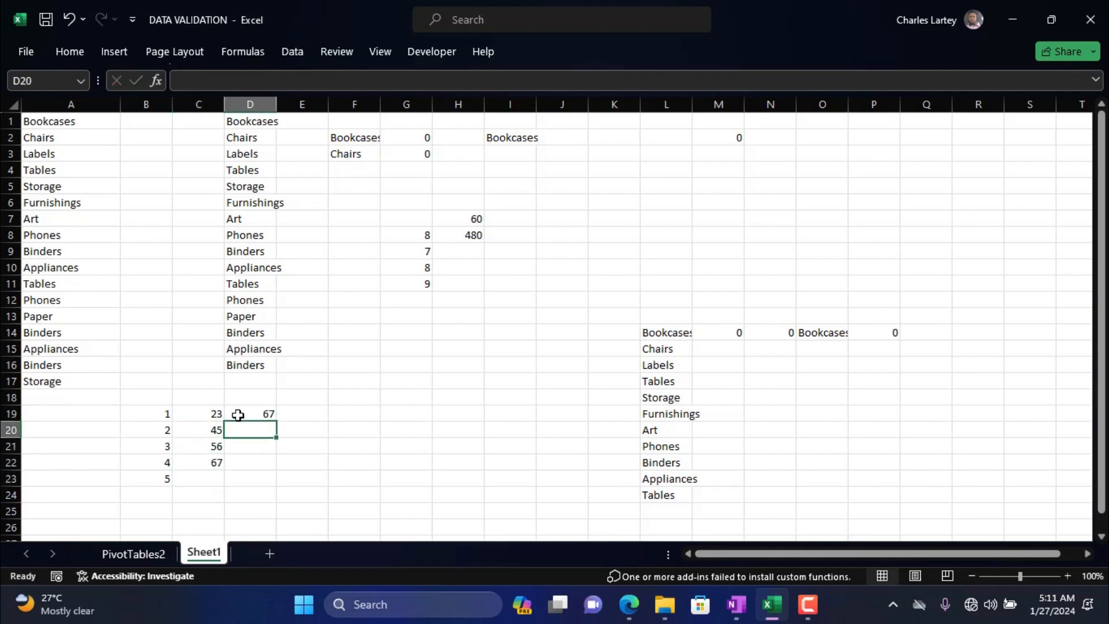
{"action": "type", "text": "78"}
{"action": "key", "text": "Return"}
{"action": "type", "text": "88"}
{"action": "key", "text": "Return"}
{"action": "key", "text": "Return"}
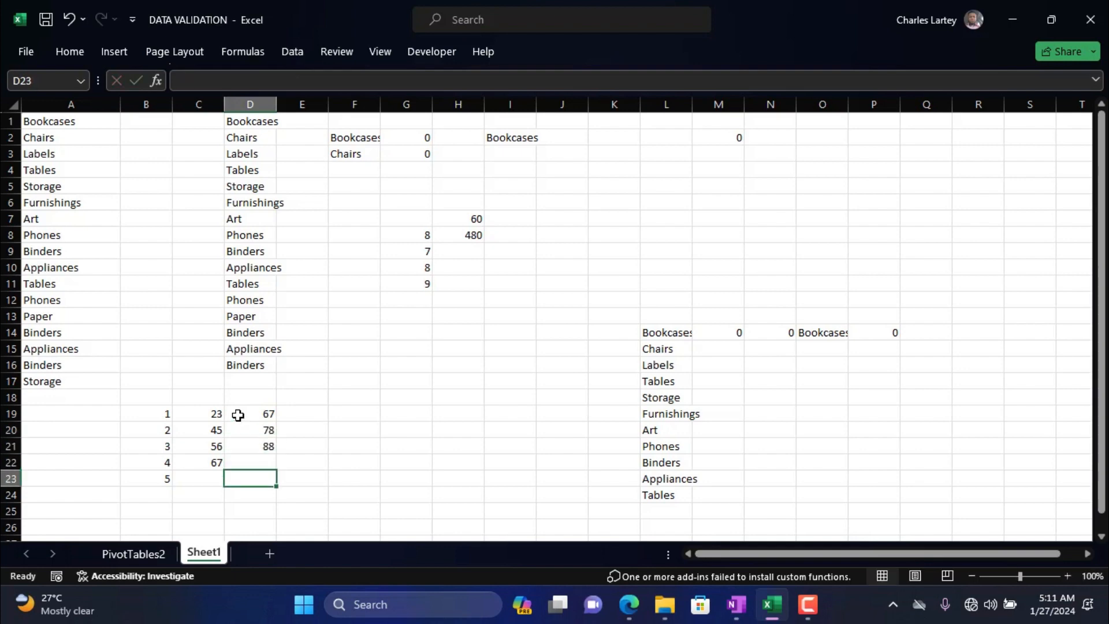
{"action": "key", "text": "Up"}
{"action": "type", "text": "8"}
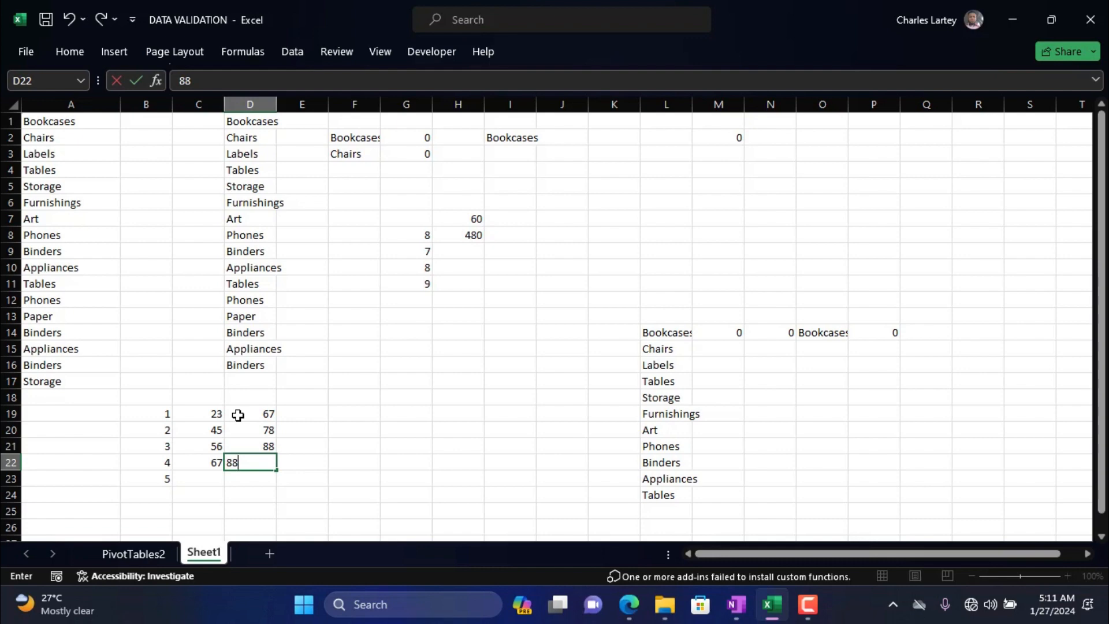
{"action": "key", "text": "Return"}
{"action": "type", "text": "99"}
{"action": "key", "text": "Return"}
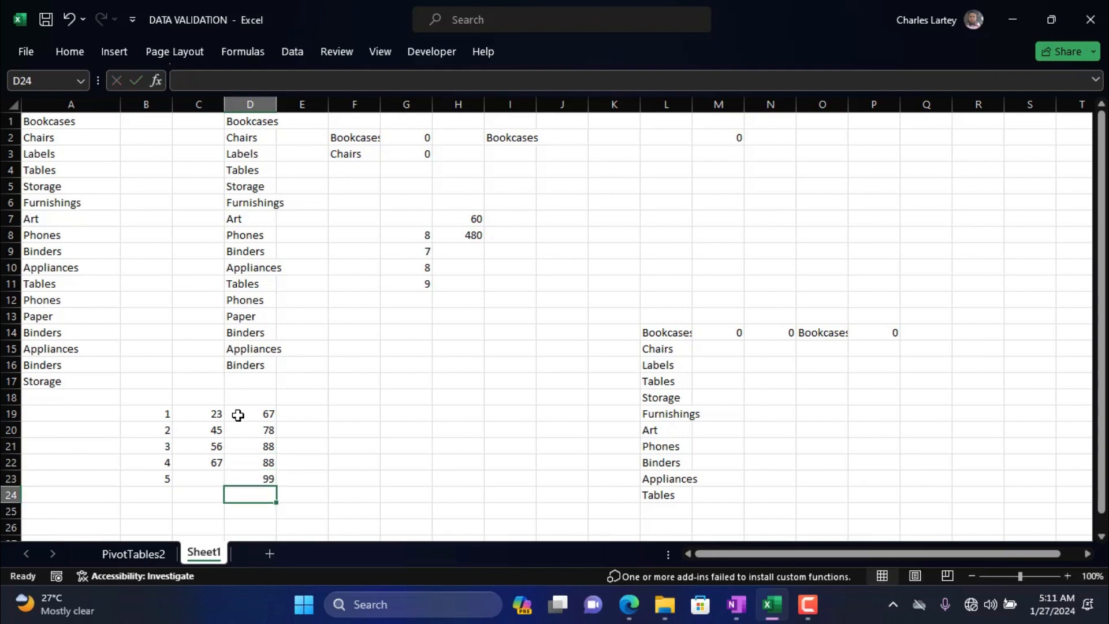
Complete the second number column by entering 34 in C23.
{"action": "left_click", "coordinate": [207, 478]}
{"action": "type", "text": "34"}
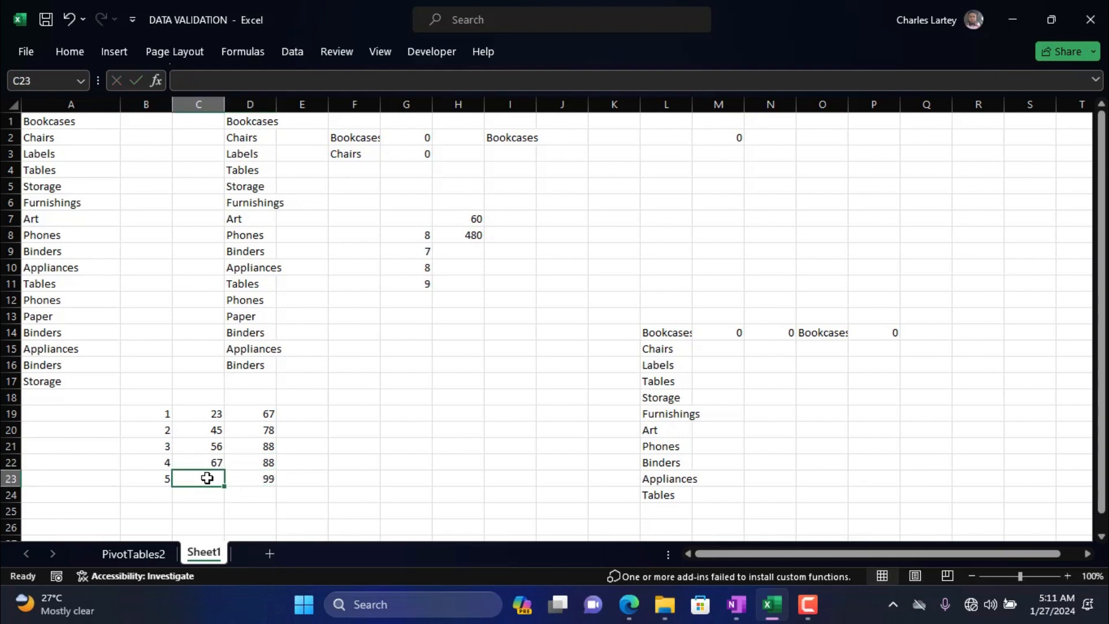
{"action": "key", "text": "Return"}
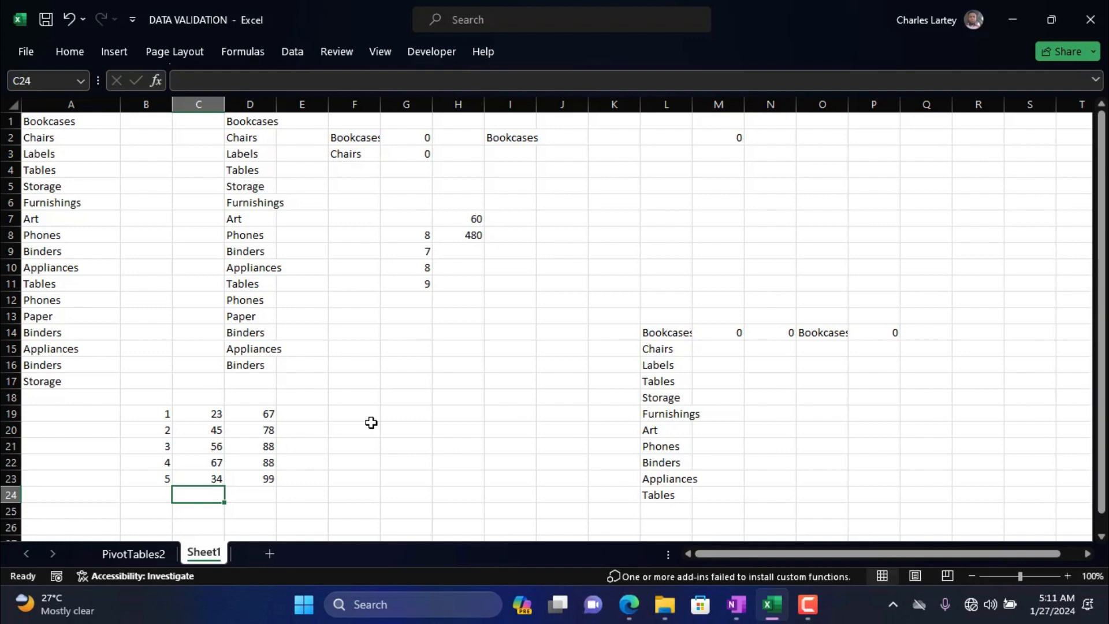
Enter the formula =B19 in cell F19 to reference the first number of the new block.
{"action": "left_click", "coordinate": [378, 422]}
{"action": "left_click", "coordinate": [353, 415]}
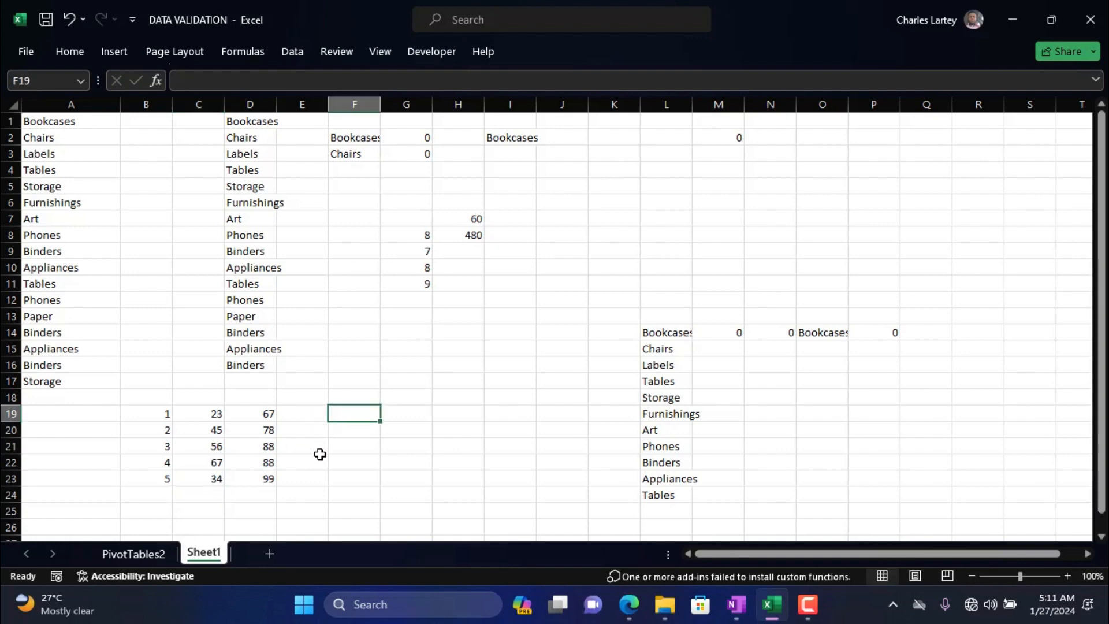
{"action": "type", "text": "="}
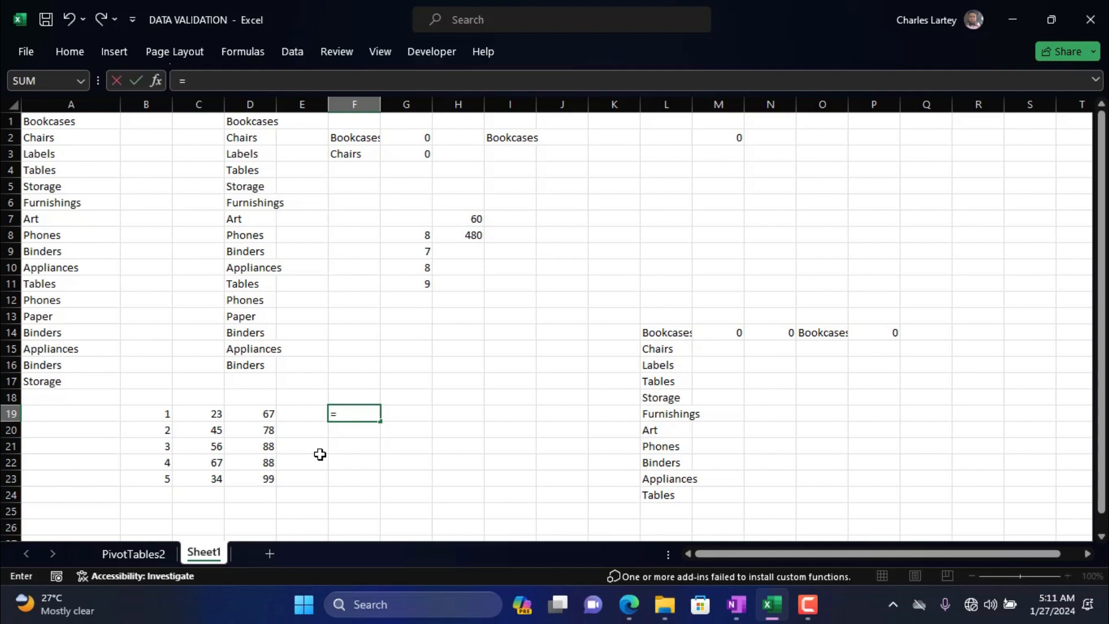
{"action": "left_click", "coordinate": [159, 414]}
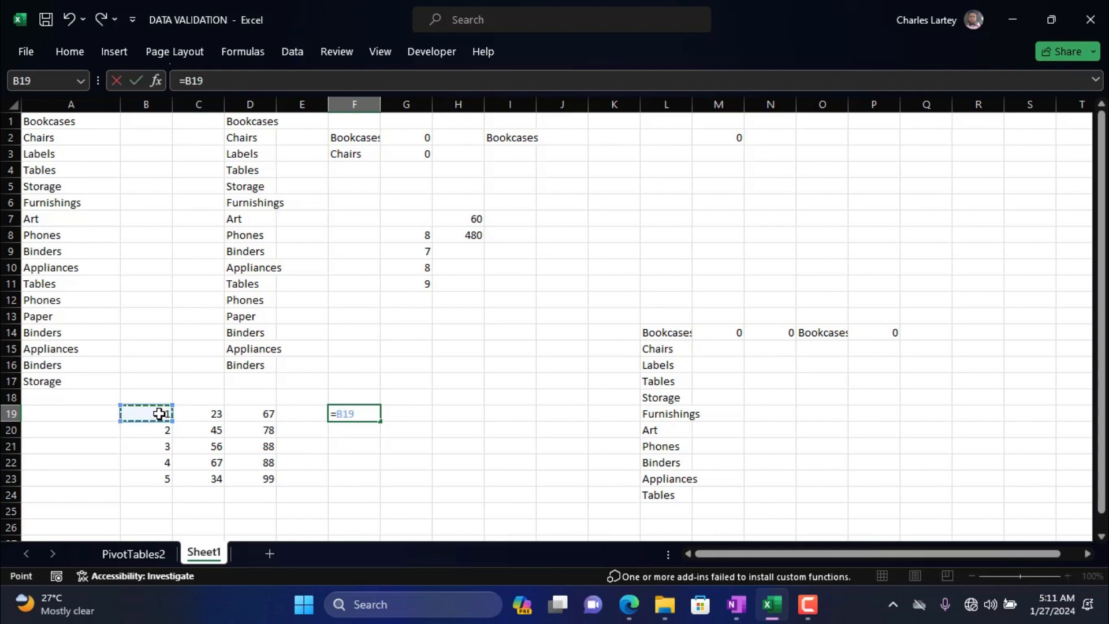
{"action": "key", "text": "Return"}
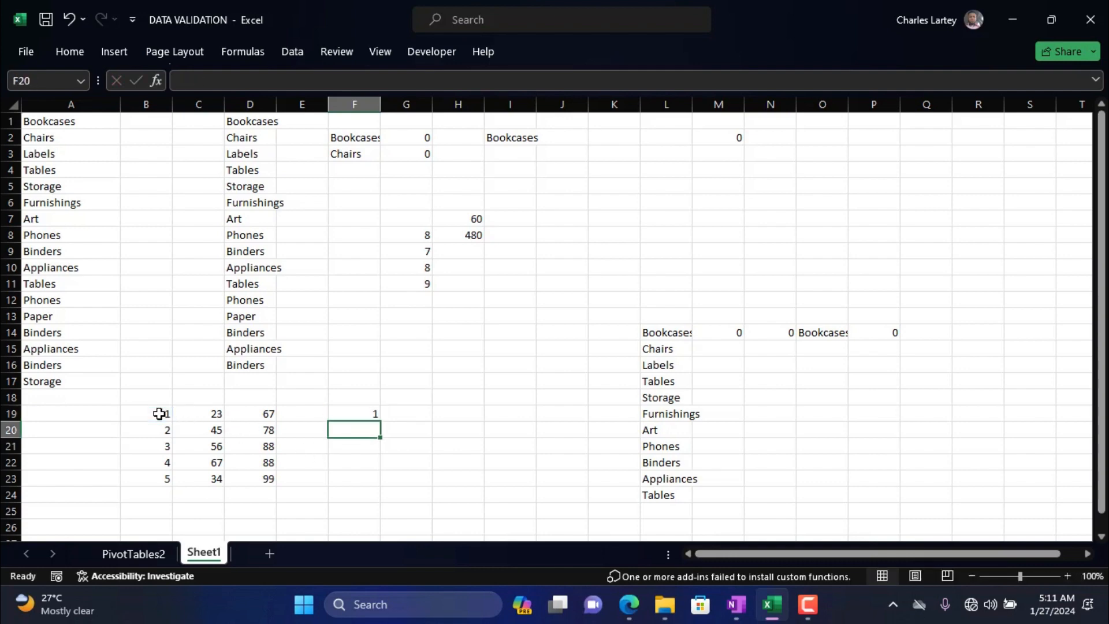
Change the reference in F19 to the mixed form =B$19 so that only the row is locked.
{"action": "left_click", "coordinate": [344, 412]}
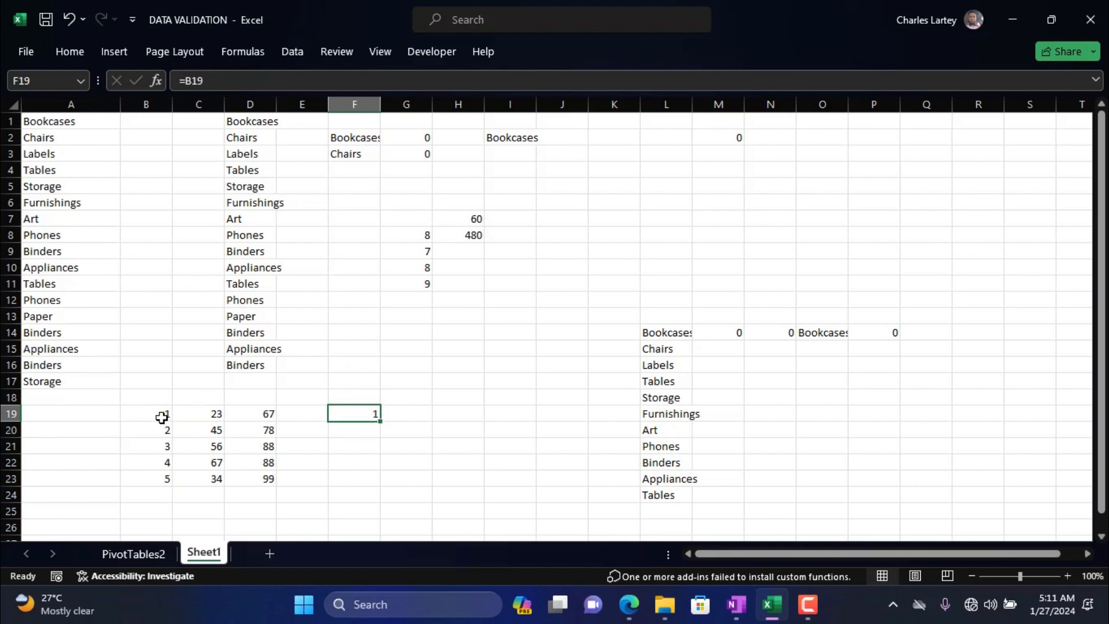
{"action": "left_click", "coordinate": [191, 81]}
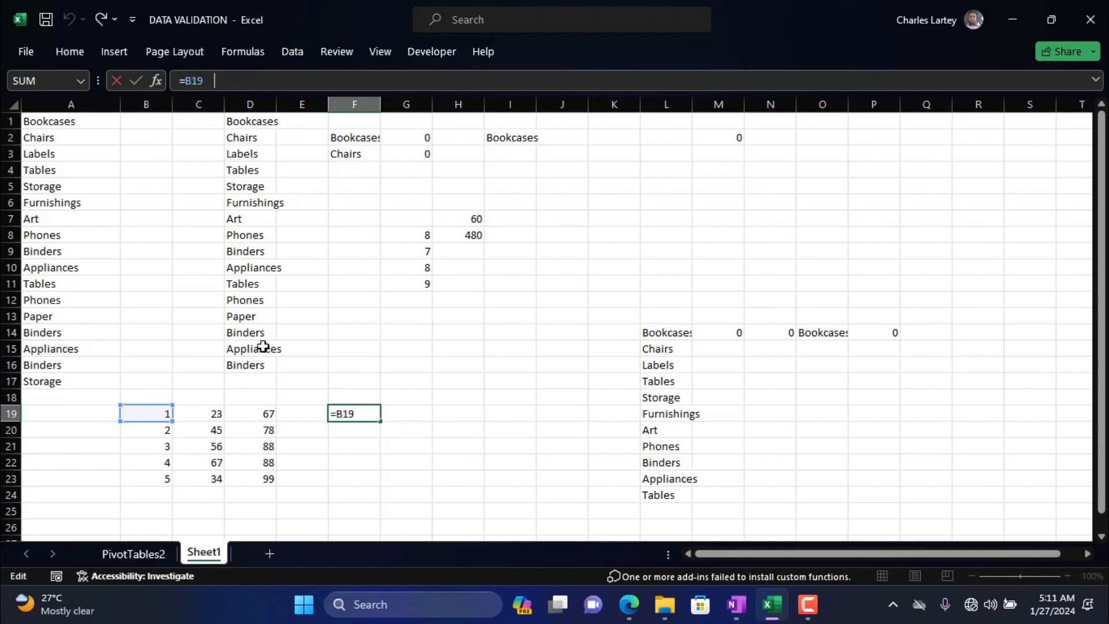
{"action": "key", "text": "F4"}
{"action": "key", "text": "F4"}
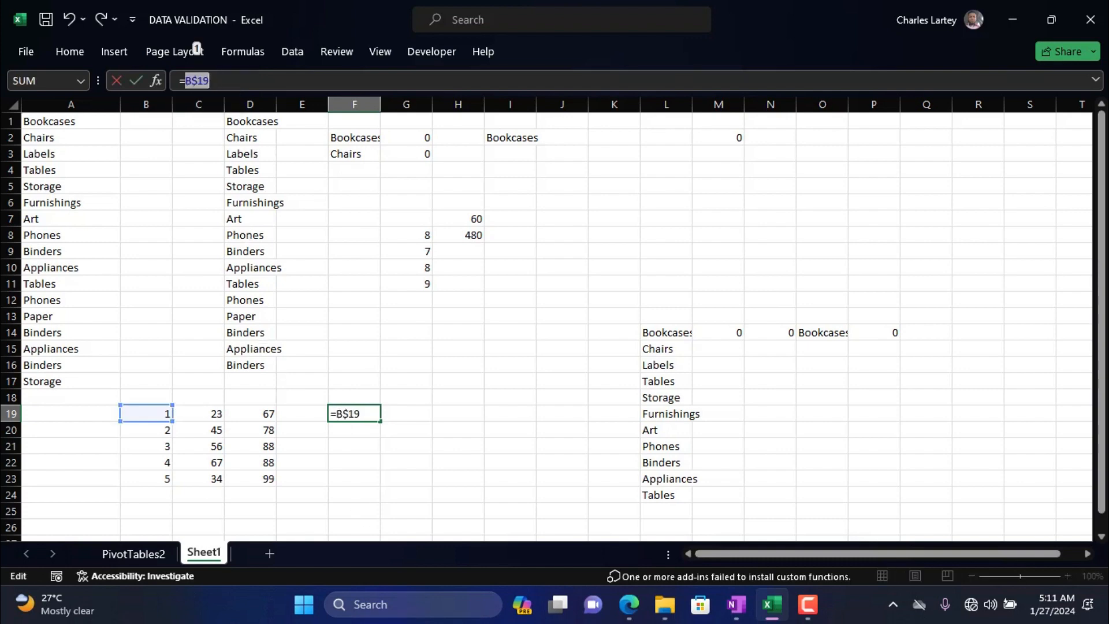
{"action": "key", "text": "Return"}
{"action": "left_click_drag", "start_coordinate": [369, 422], "coordinate": [364, 417]}
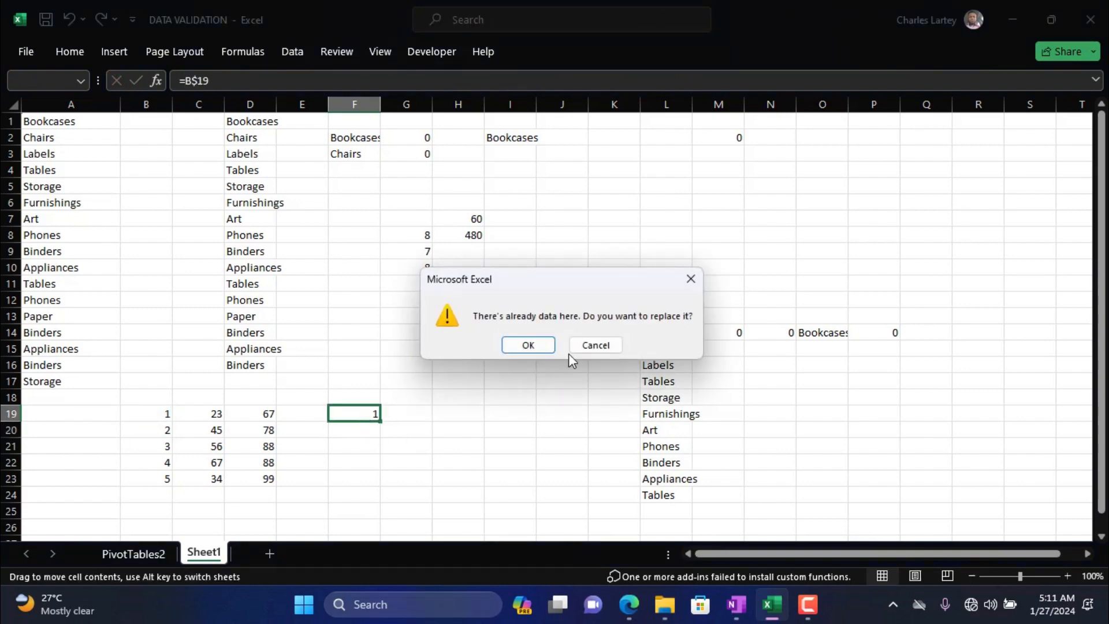
{"action": "left_click", "coordinate": [691, 279]}
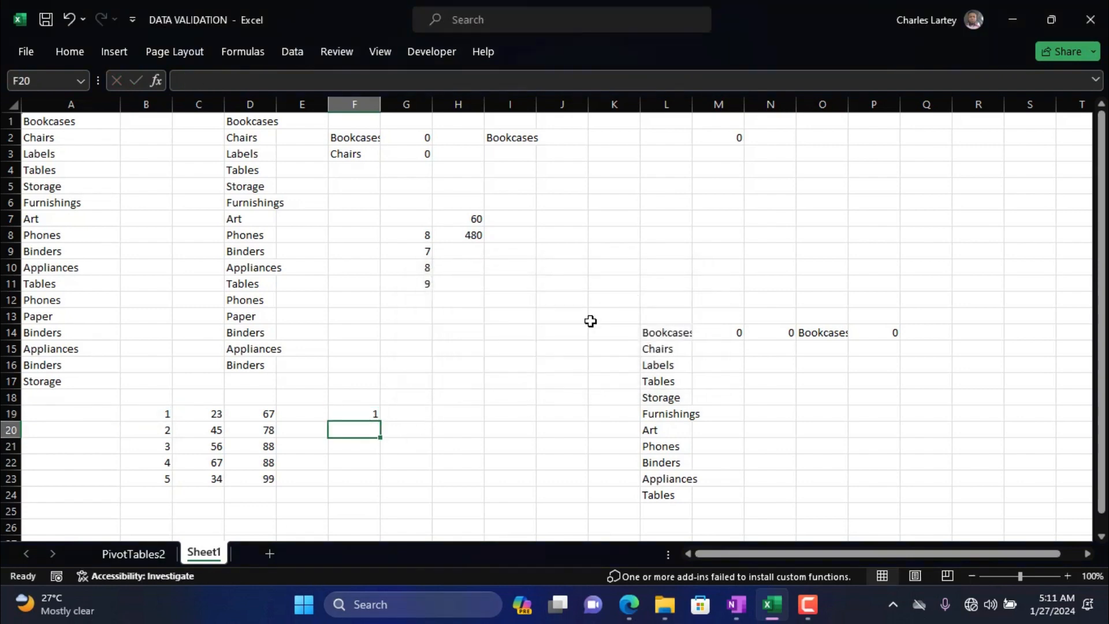
Fill the row-locked formula from F19 down to F23 and across to H19.
{"action": "left_click", "coordinate": [375, 411]}
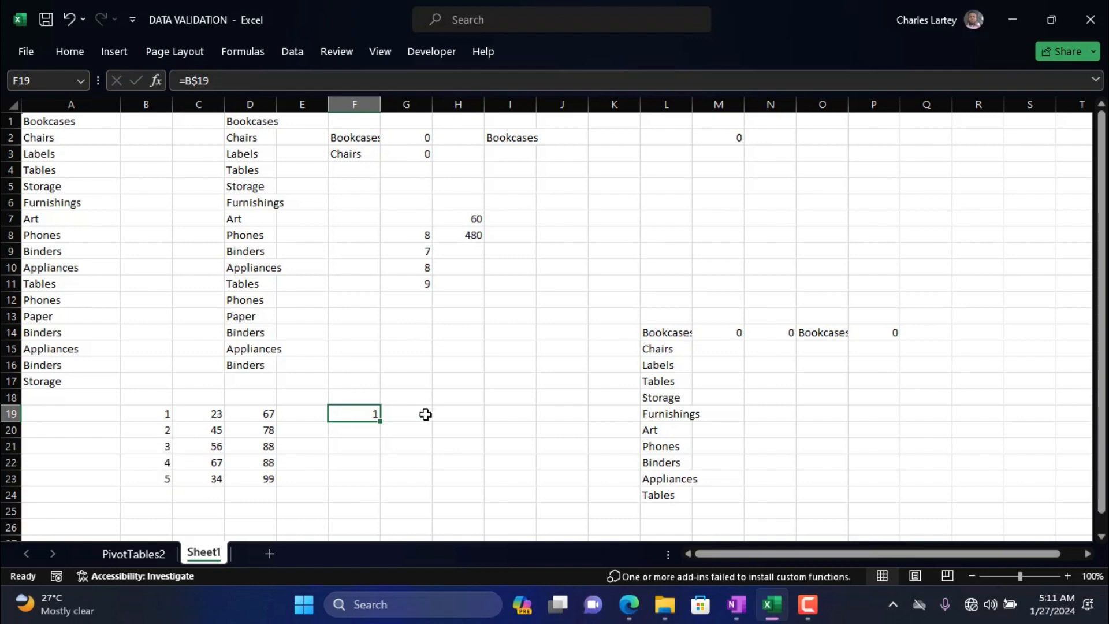
{"action": "left_click_drag", "start_coordinate": [382, 422], "coordinate": [383, 491]}
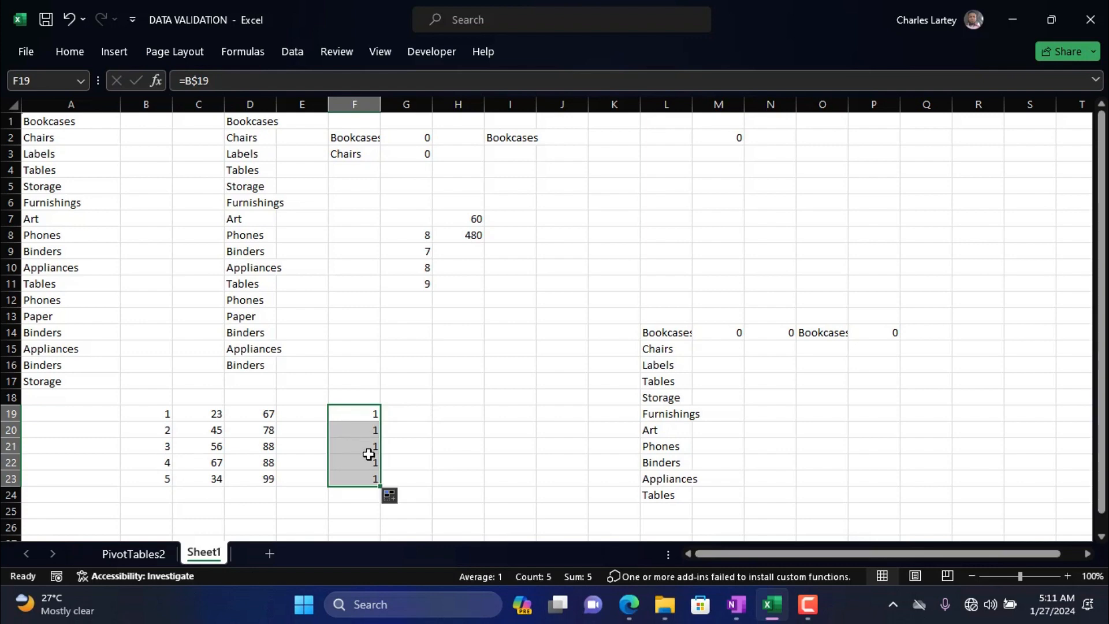
{"action": "left_click", "coordinate": [367, 414]}
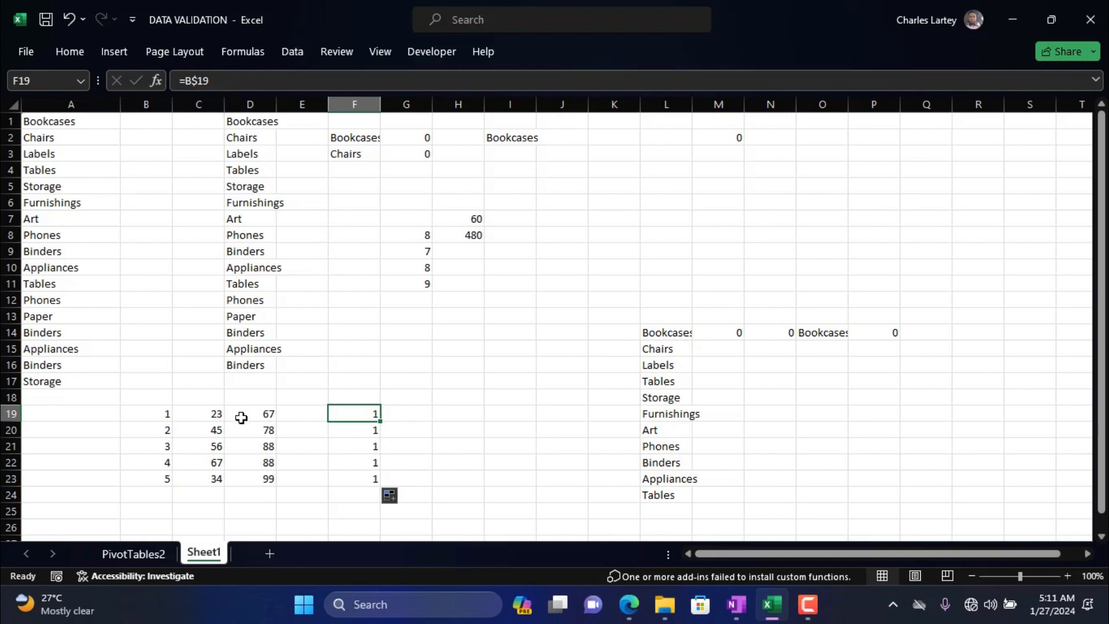
{"action": "left_click_drag", "start_coordinate": [380, 422], "coordinate": [501, 423]}
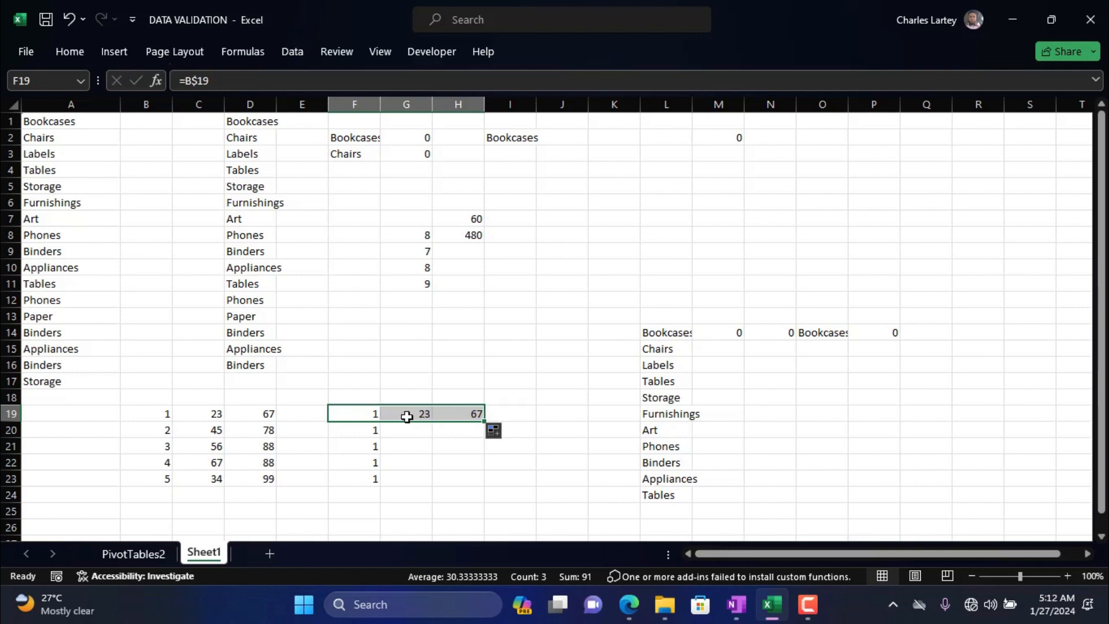
{"action": "left_click", "coordinate": [185, 81]}
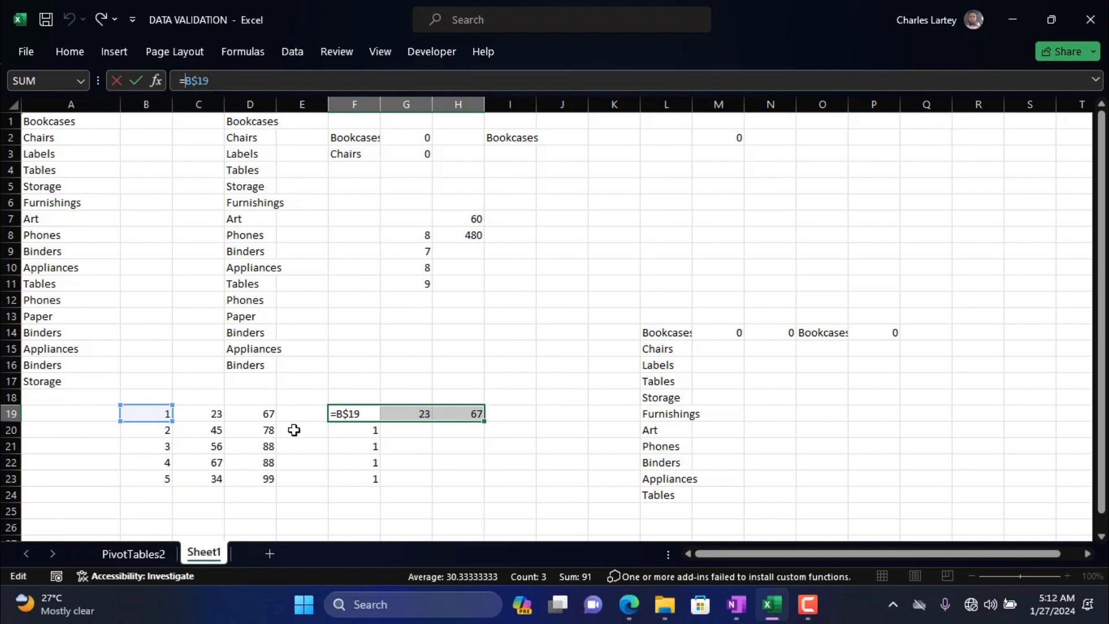
{"action": "key", "text": "ctrl+Return"}
Enter the formula =B19 in cell I19 as the start of a second mixed-reference example.
{"action": "left_click", "coordinate": [511, 416]}
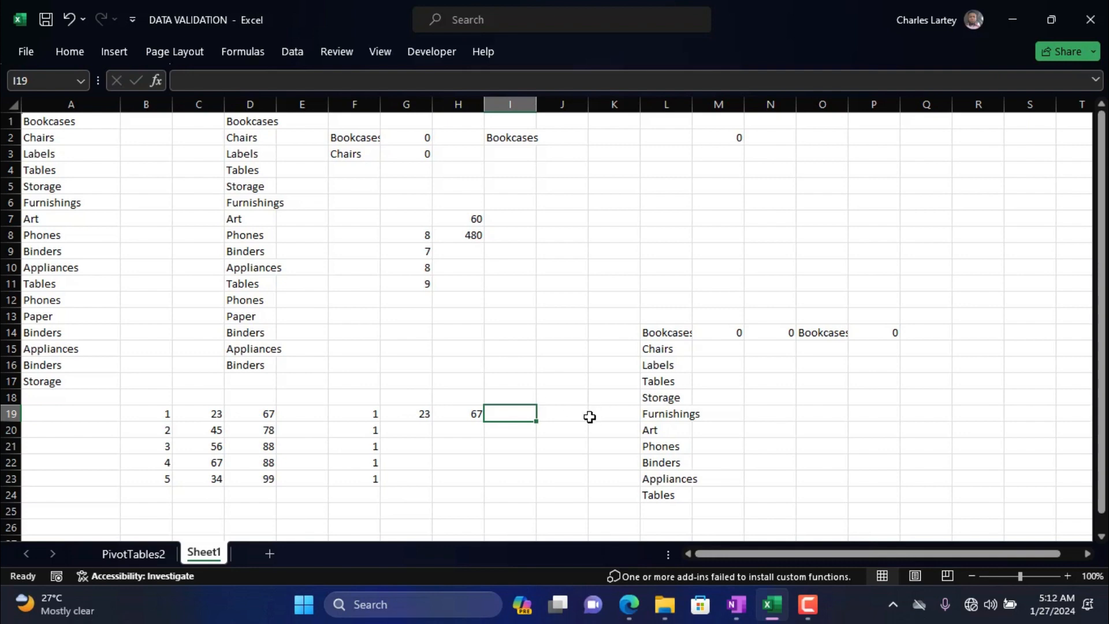
{"action": "type", "text": "="}
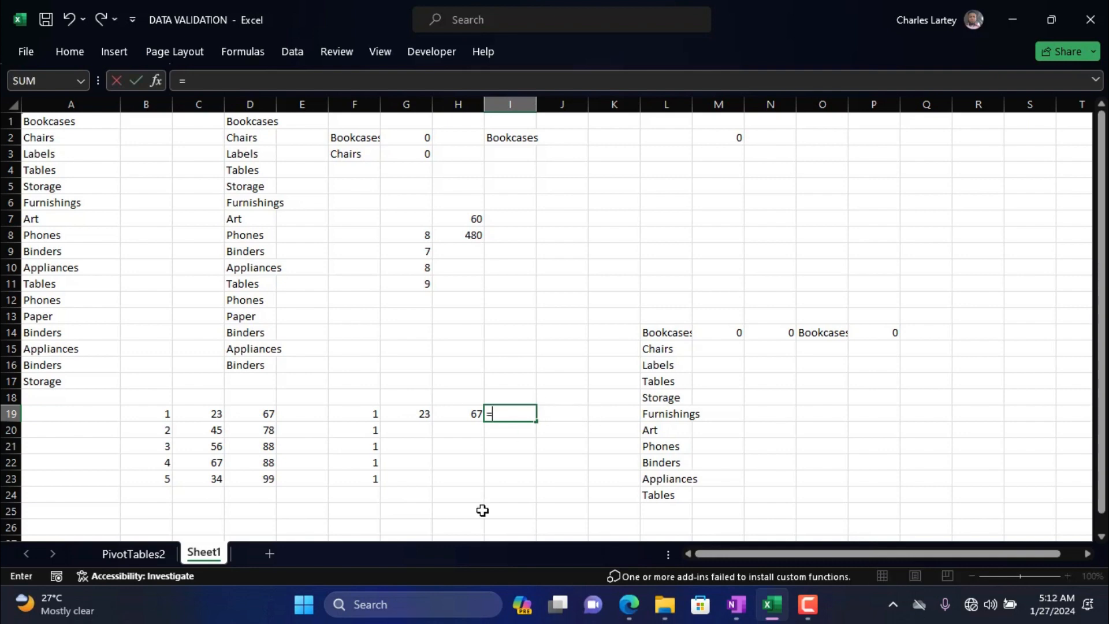
{"action": "left_click", "coordinate": [139, 421]}
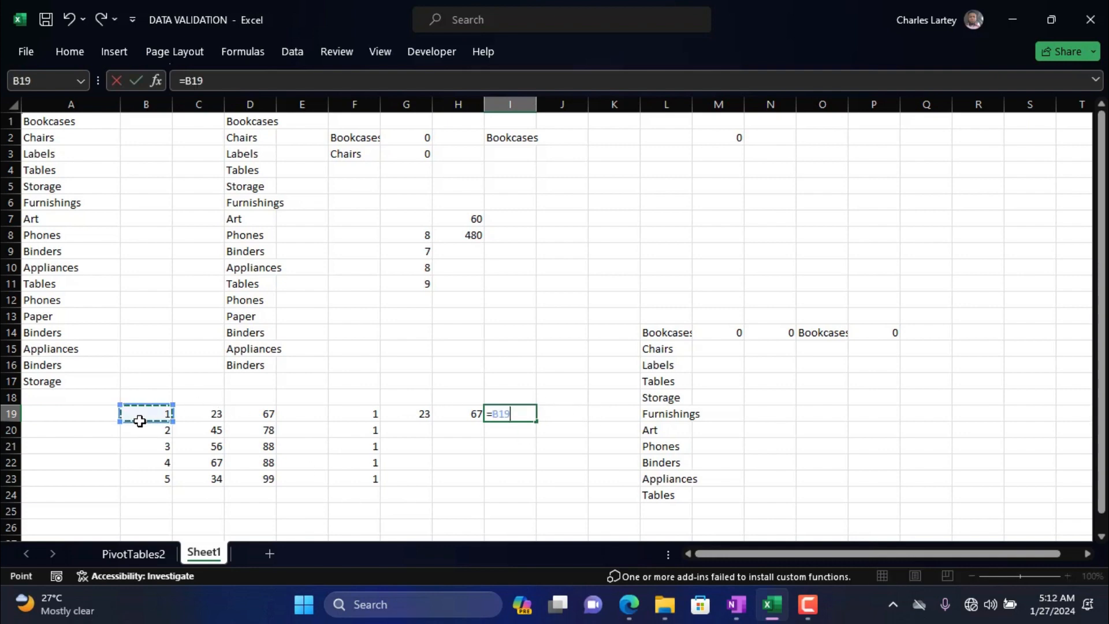
{"action": "key", "text": "Return"}
Change the reference in I19 to the mixed form =$B19 so that only the column is locked.
{"action": "left_click", "coordinate": [502, 412]}
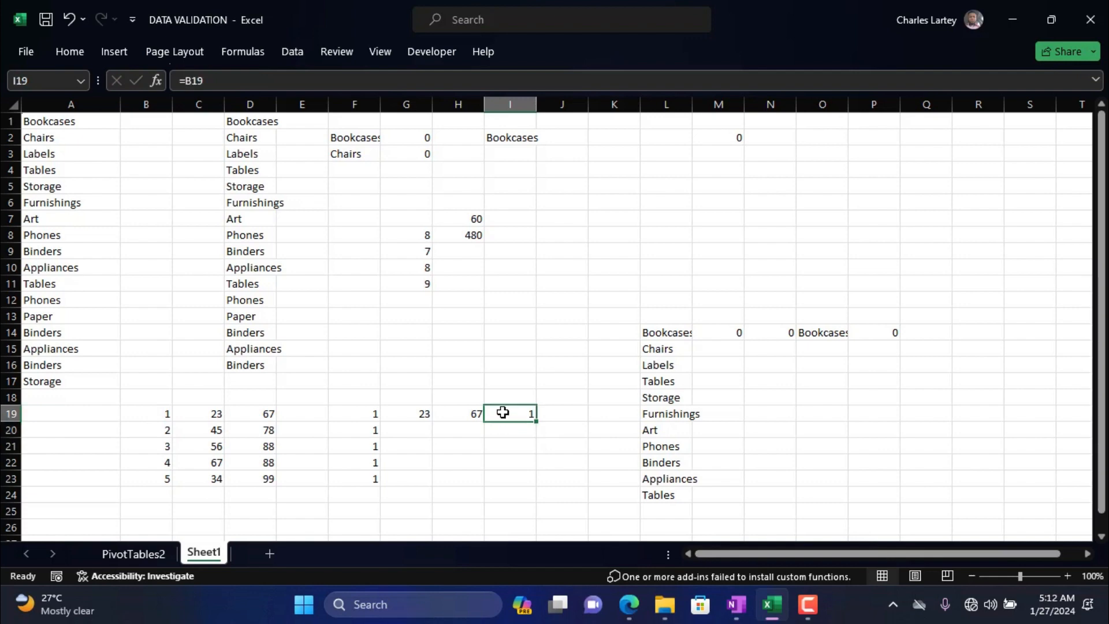
{"action": "left_click", "coordinate": [187, 81]}
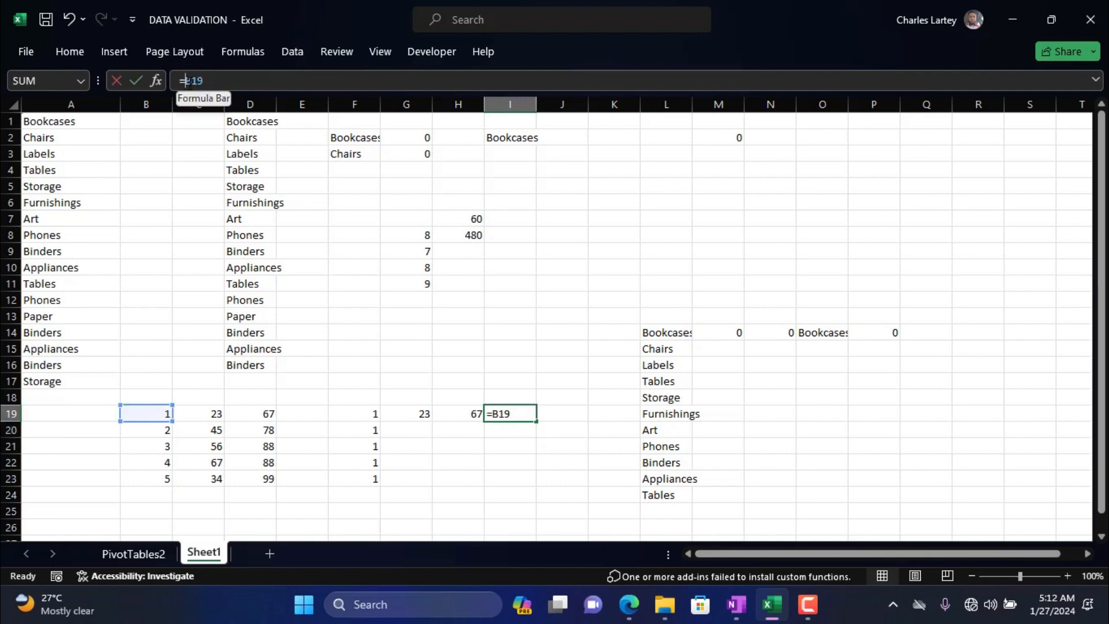
{"action": "key", "text": "F4"}
{"action": "key", "text": "F4"}
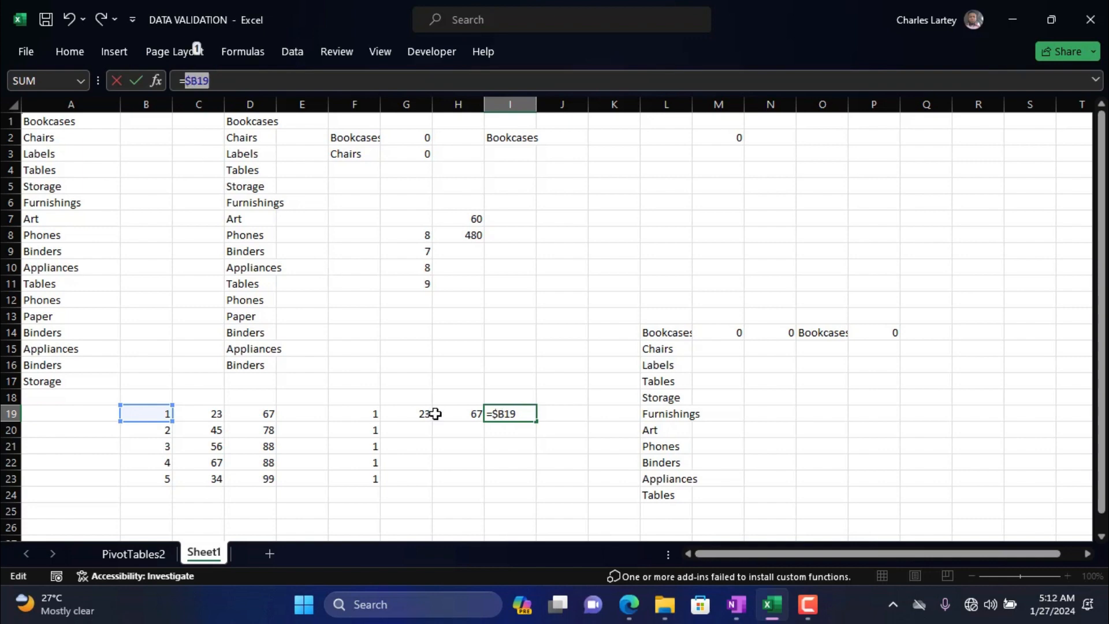
{"action": "key", "text": "Return"}
Fill the column-locked formula from I19 down to I23 and across to K19.
{"action": "left_click", "coordinate": [521, 416]}
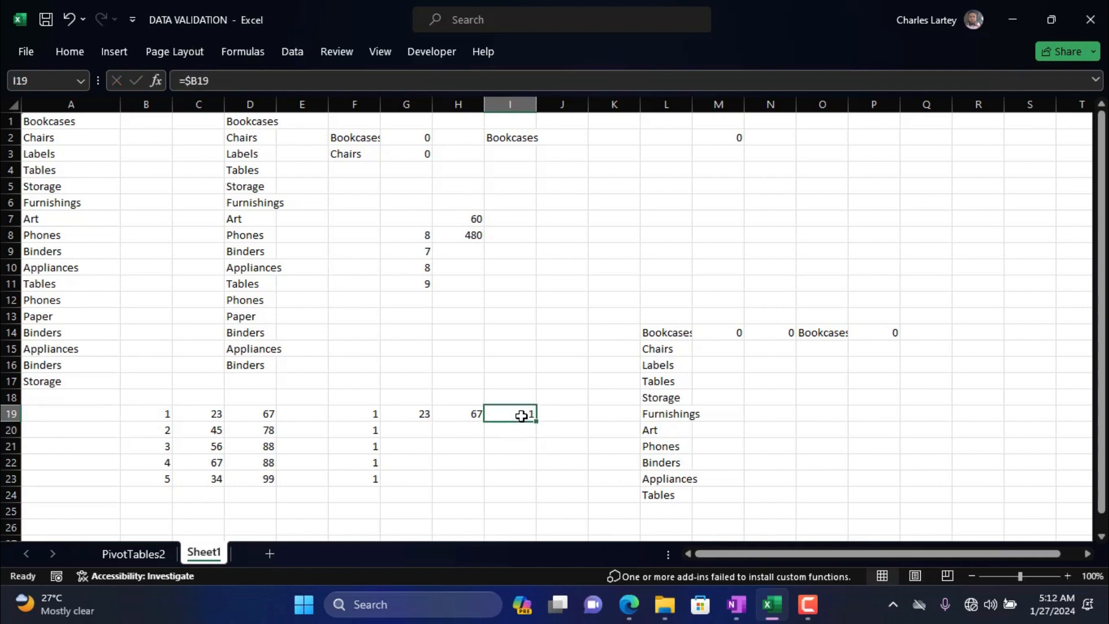
{"action": "left_click_drag", "start_coordinate": [536, 420], "coordinate": [533, 491]}
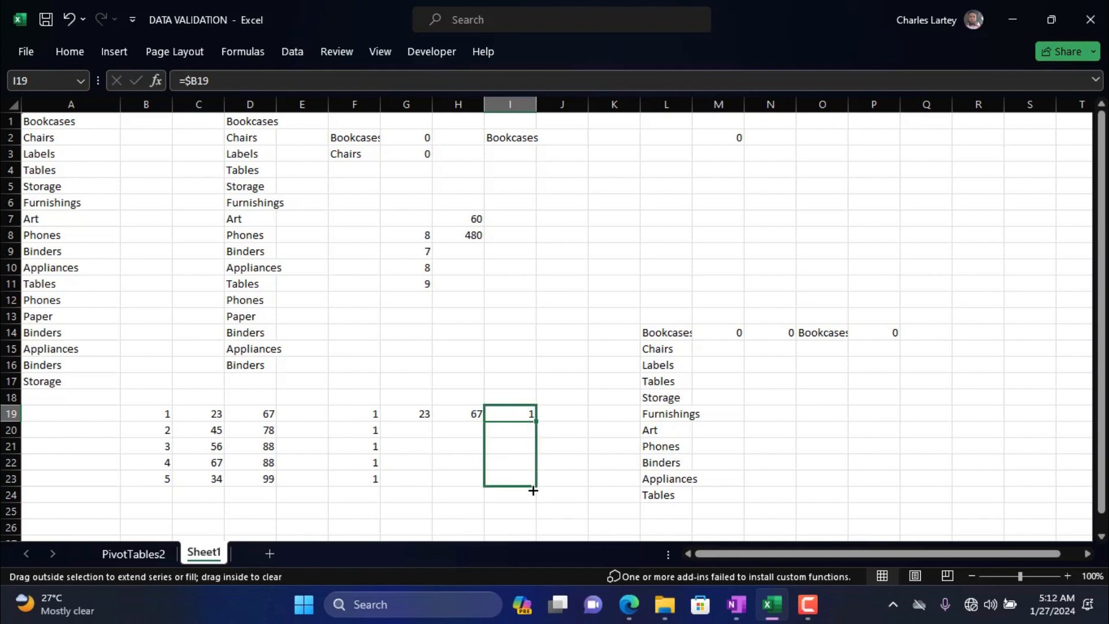
{"action": "left_click_drag", "start_coordinate": [533, 491], "coordinate": [533, 490]}
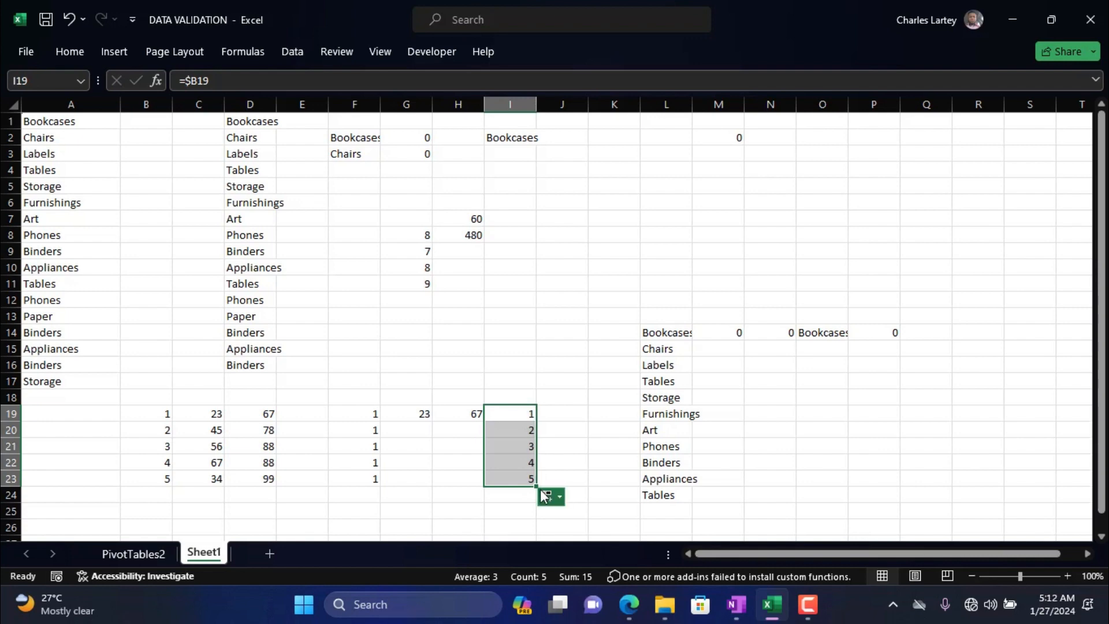
{"action": "left_click", "coordinate": [514, 414]}
{"action": "left_click_drag", "start_coordinate": [537, 420], "coordinate": [620, 418]}
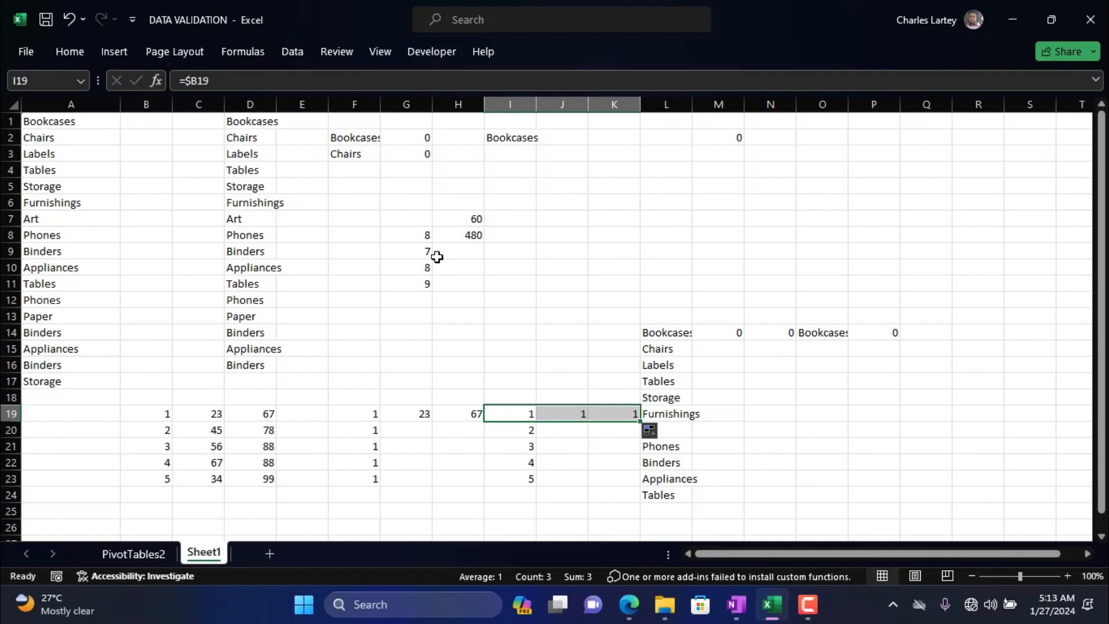
Edit the multiplication formula in H8 to =$G8*$H$7, locking column G and making H7 fully absolute.
{"action": "left_click", "coordinate": [459, 233]}
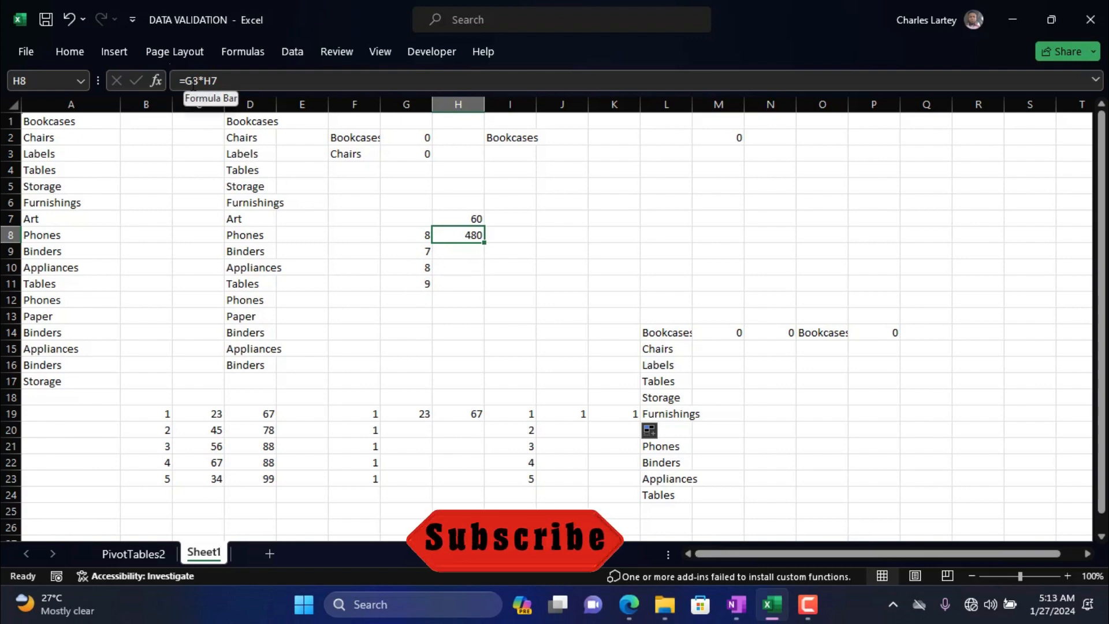
{"action": "left_click", "coordinate": [192, 81]}
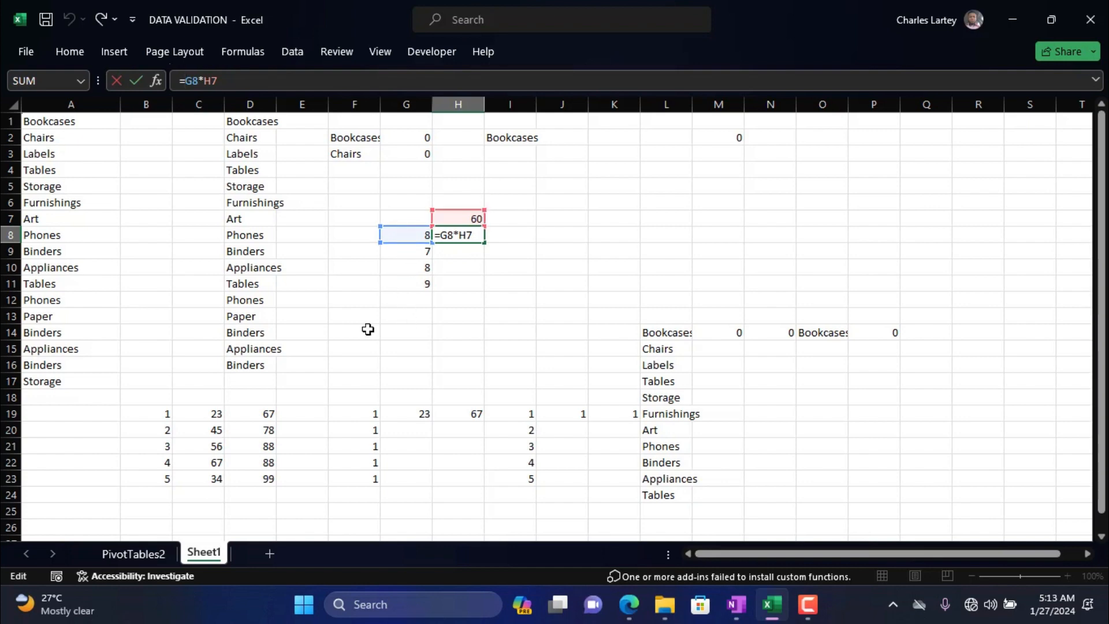
{"action": "key", "text": "F4"}
{"action": "key", "text": "F4"}
{"action": "key", "text": "F4"}
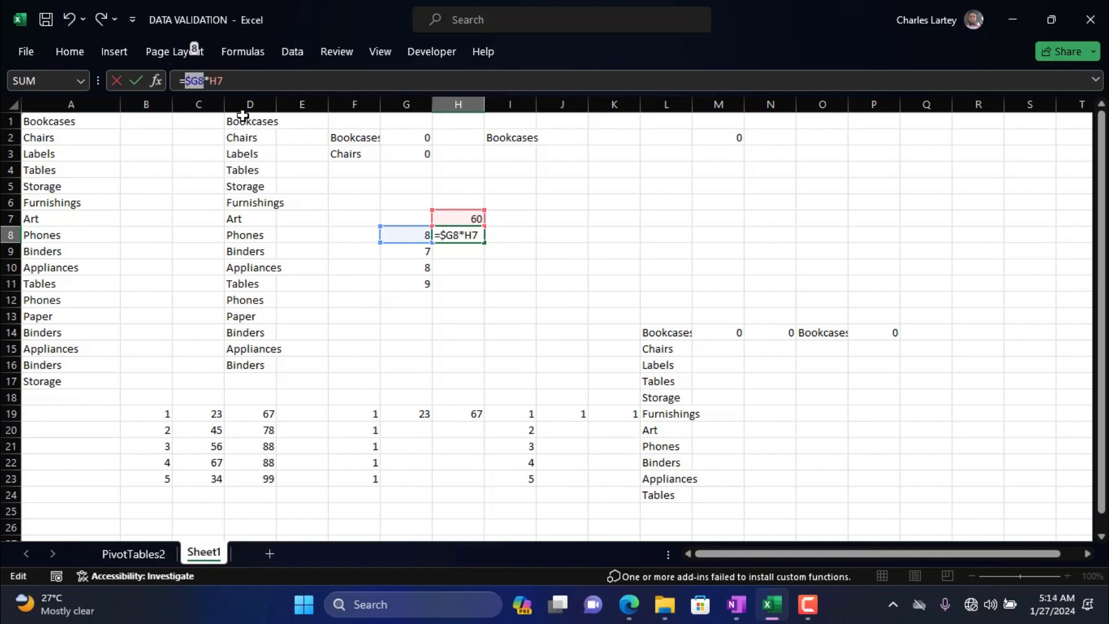
{"action": "left_click", "coordinate": [223, 80]}
{"action": "double_click", "coordinate": [218, 80]}
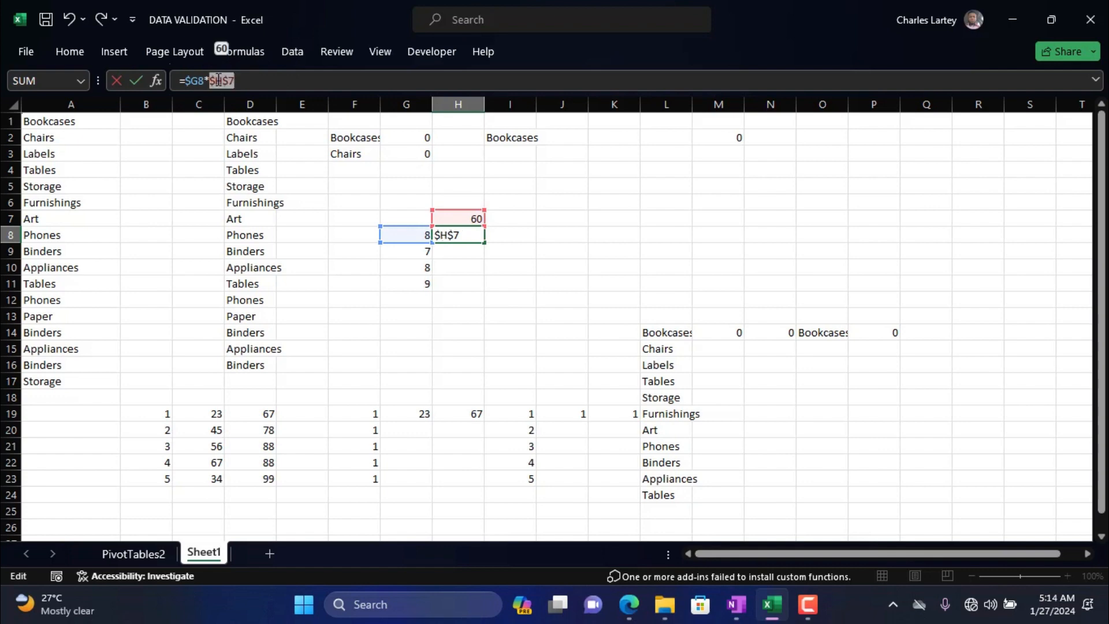
{"action": "key", "text": "Return"}
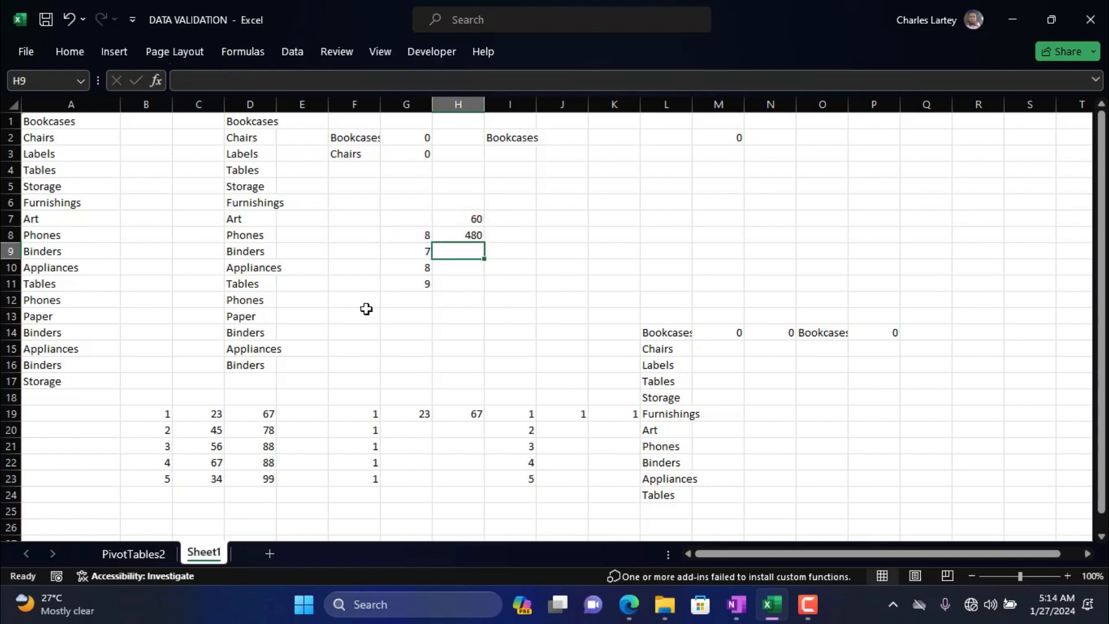
Fill the multiplication formula from H8 down to H11 beside the numbers in column G.
{"action": "left_click", "coordinate": [474, 235]}
{"action": "left_click_drag", "start_coordinate": [484, 242], "coordinate": [479, 293]}
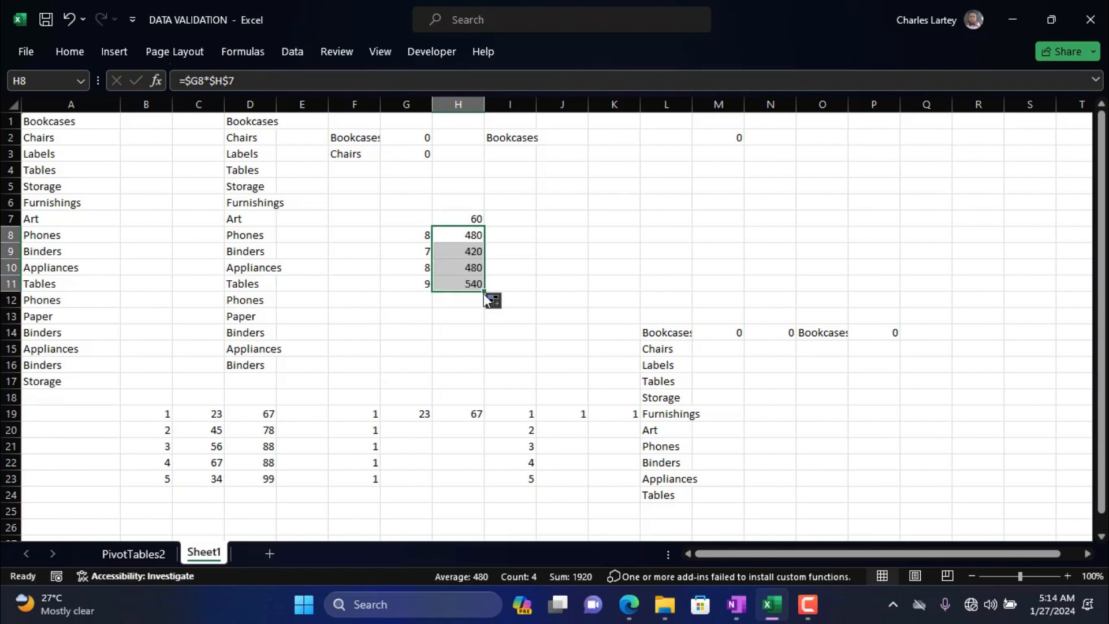
{"action": "left_click", "coordinate": [426, 267]}
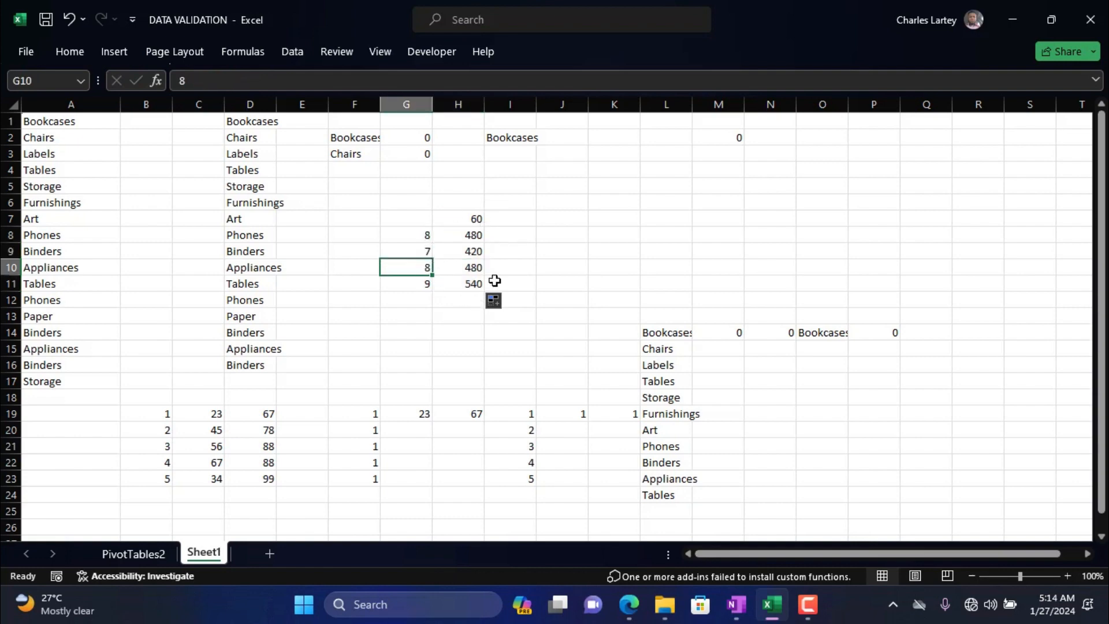